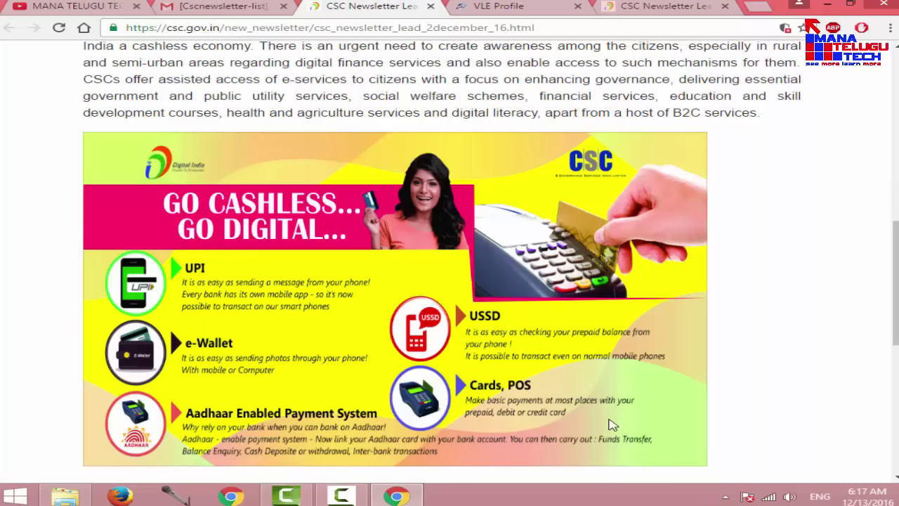
- Switch to the VLE Profile page and open Digital Financial Inclusion under Banking
scroll(742, 347, up, 10)
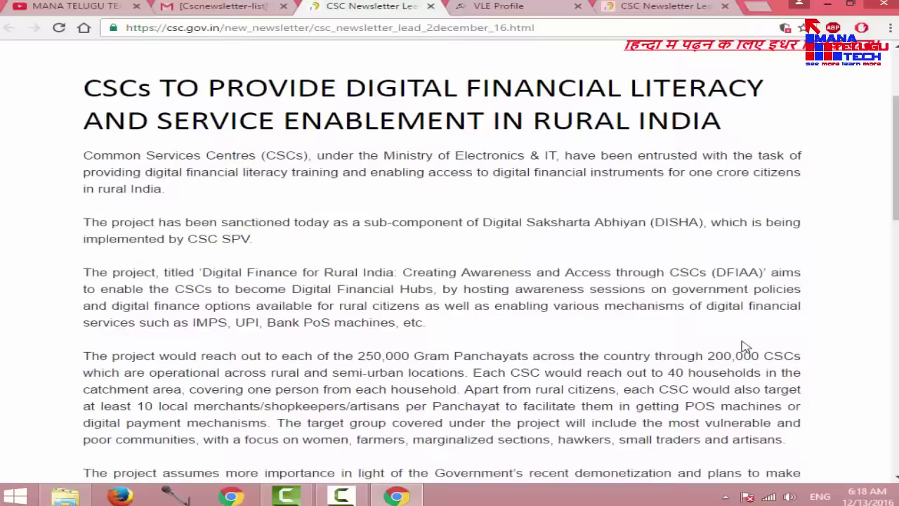
scroll(744, 344, up, 1)
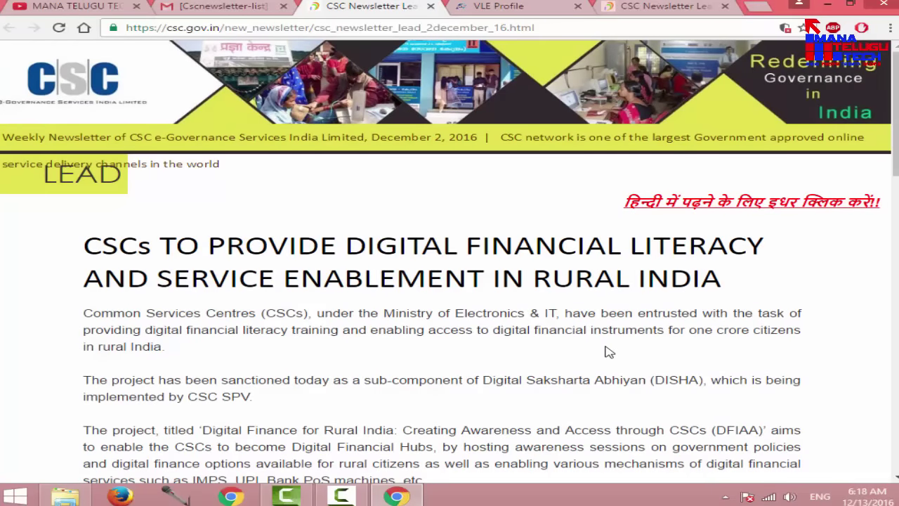
key(ctrl+Tab)
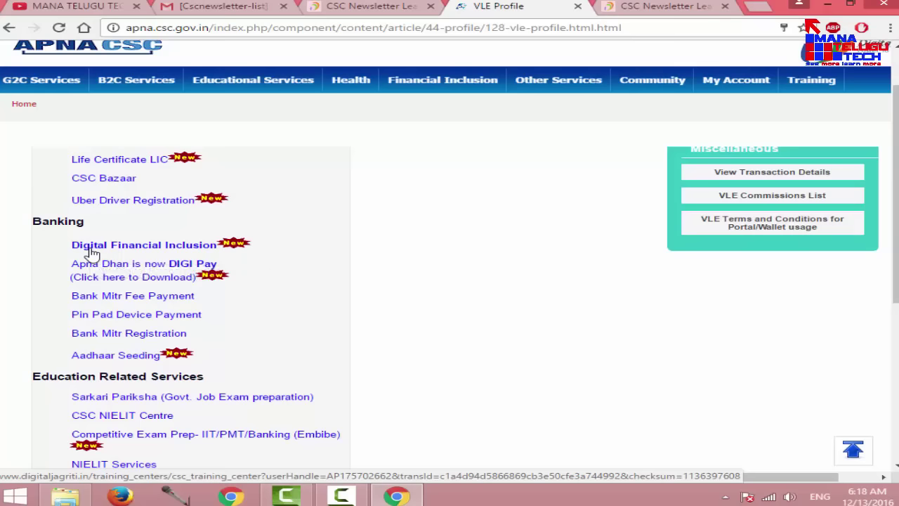
drag(62, 235, 262, 257)
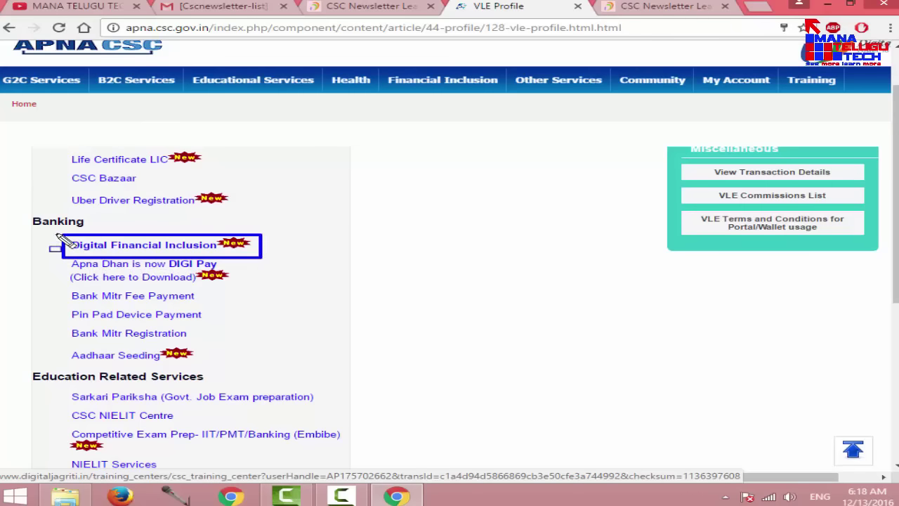
mouse_move(54, 234)
mouse_down()
mouse_move(165, 256)
mouse_move(271, 257)
mouse_up()
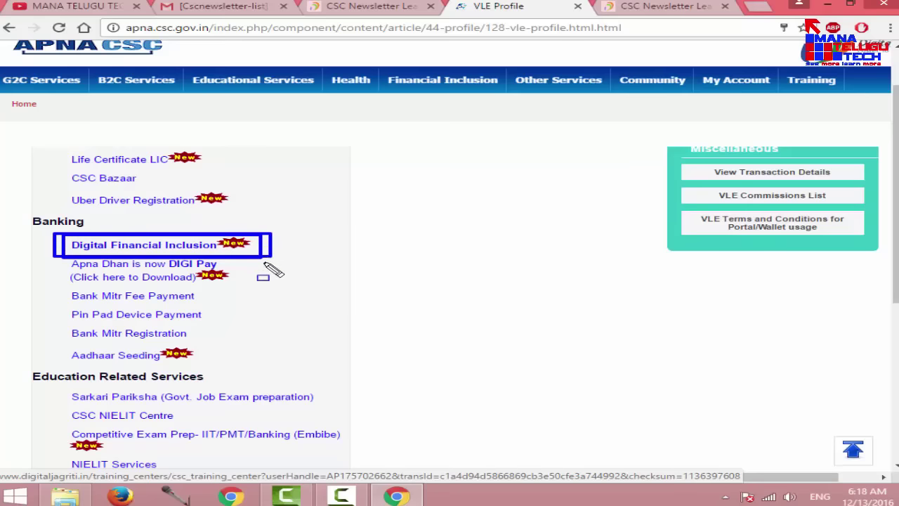
click(192, 246)
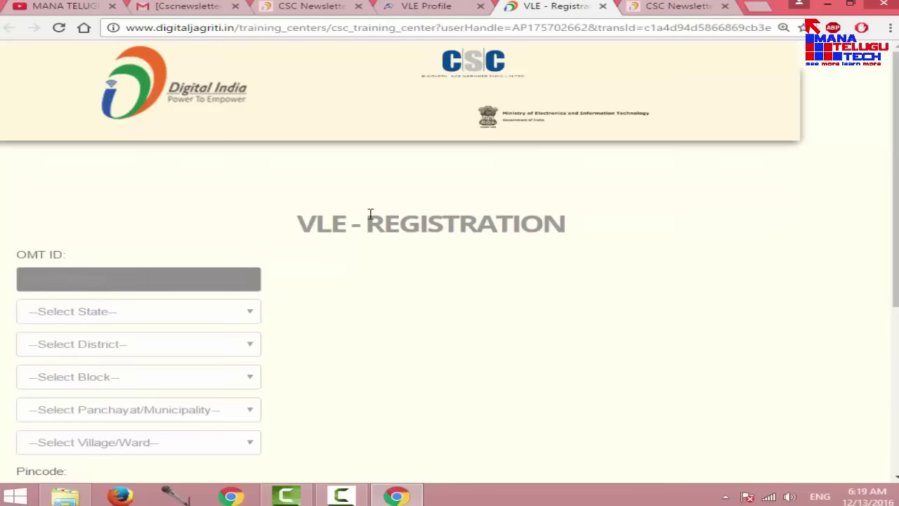
- Review the VLE registration form's location, pincode, email and mobile fields and submit the registration
drag(300, 227, 568, 225)
scroll(50, 134, down, 2)
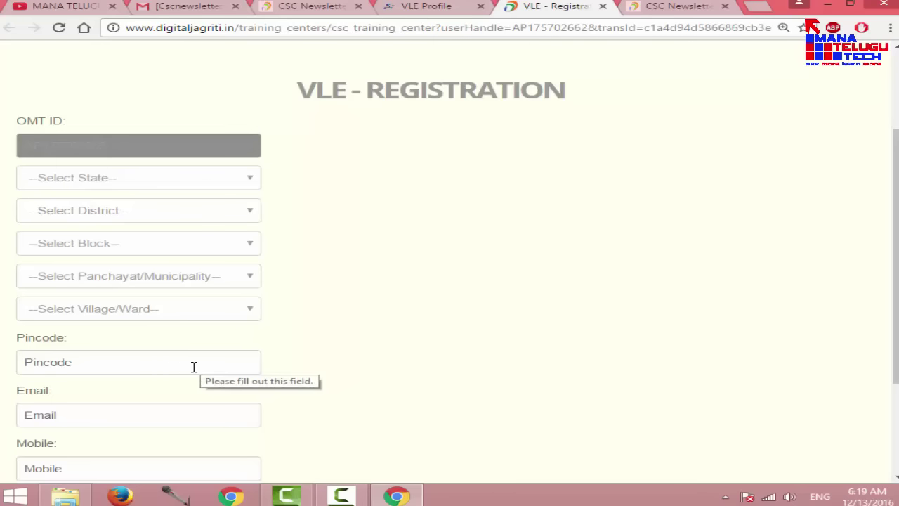
scroll(221, 365, down, 2)
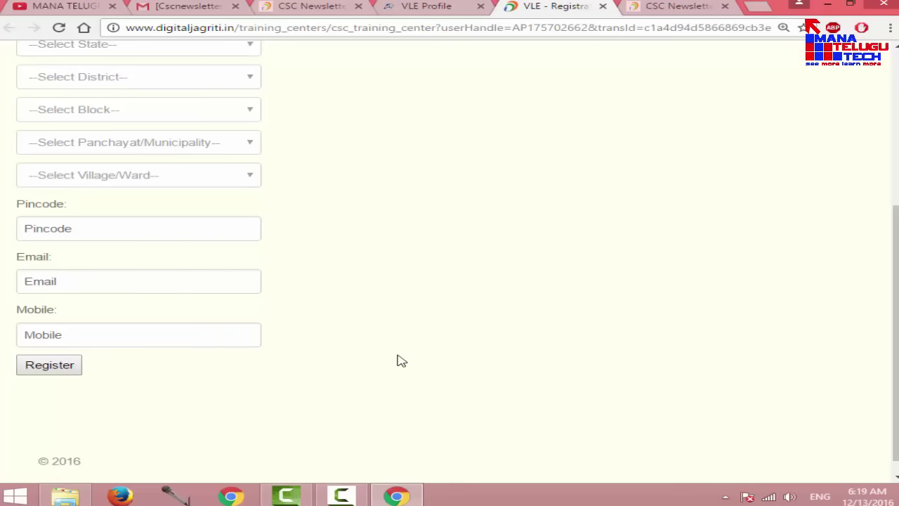
scroll(401, 360, up, 1)
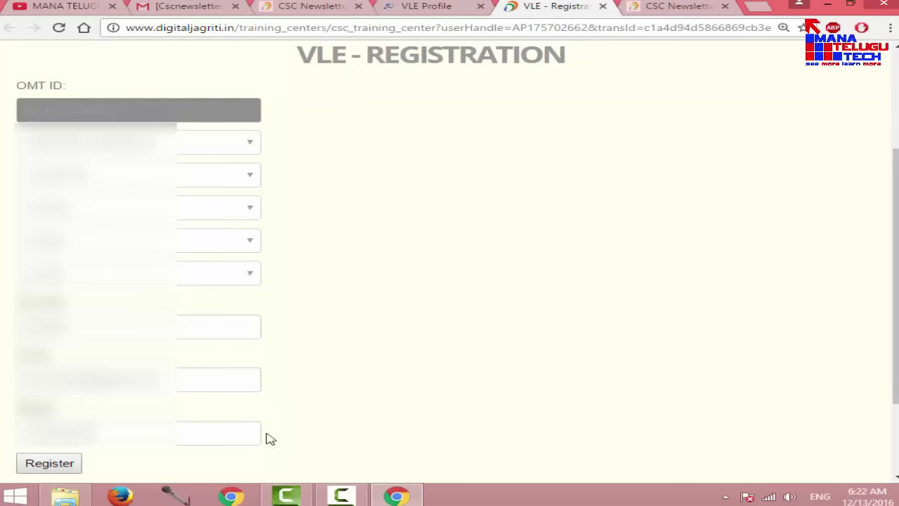
click(74, 469)
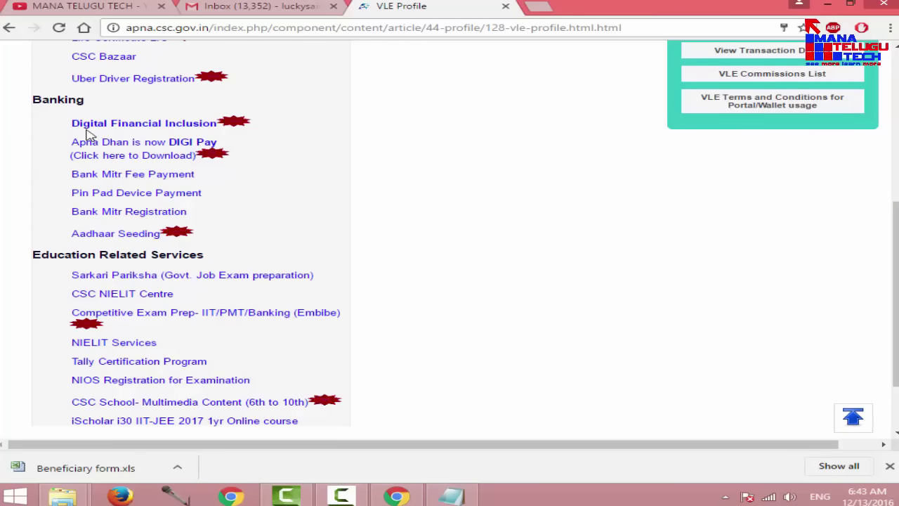
- Reopen Digital Financial Inclusion and log in with the saved username and account password
click(164, 131)
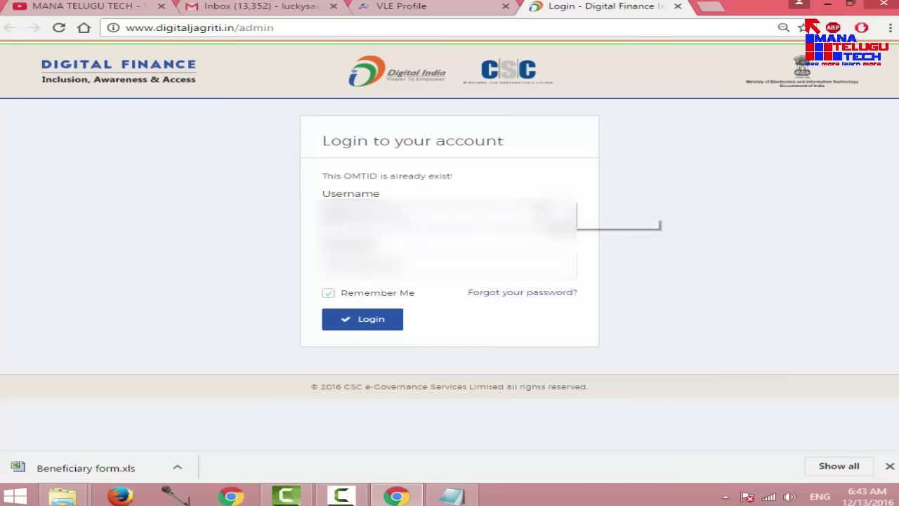
click(555, 212)
key(Down)
key(Return)
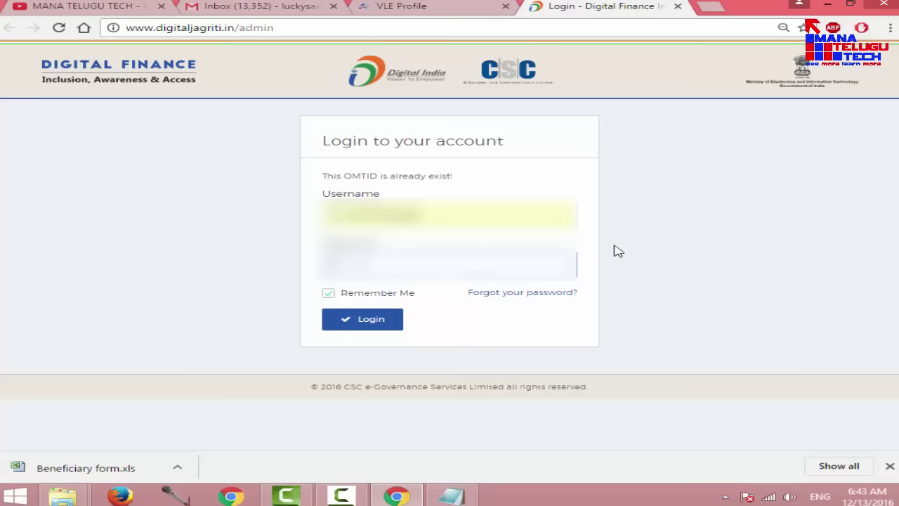
click(373, 327)
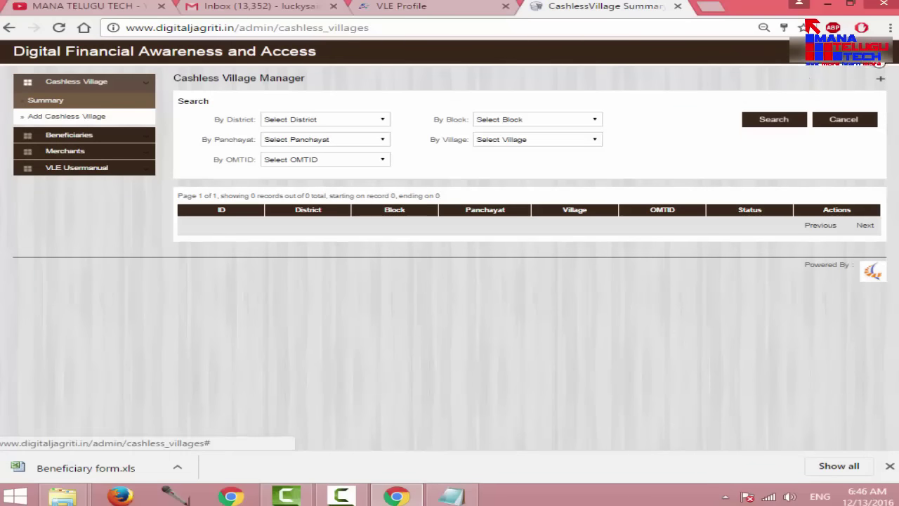
- Look over the account options and the Beneficiaries and Merchants entries, and open the Add Beneficiary form
click(882, 63)
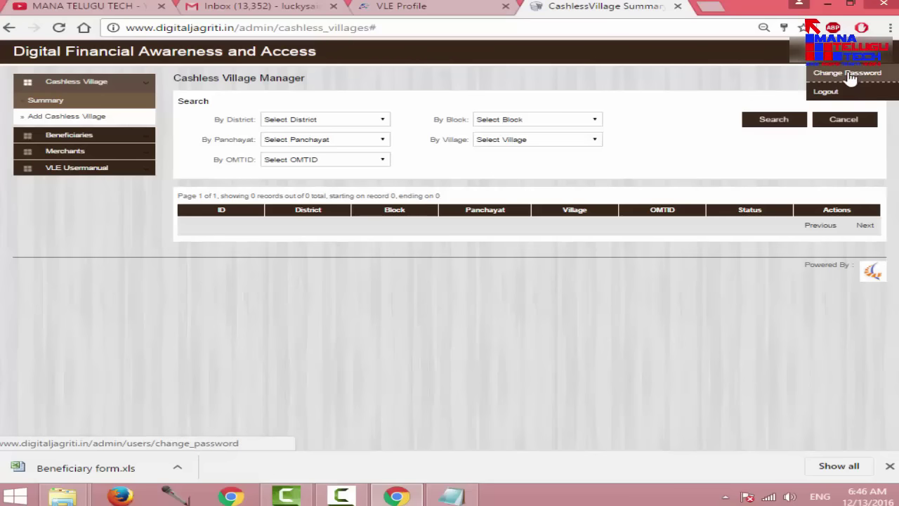
click(732, 54)
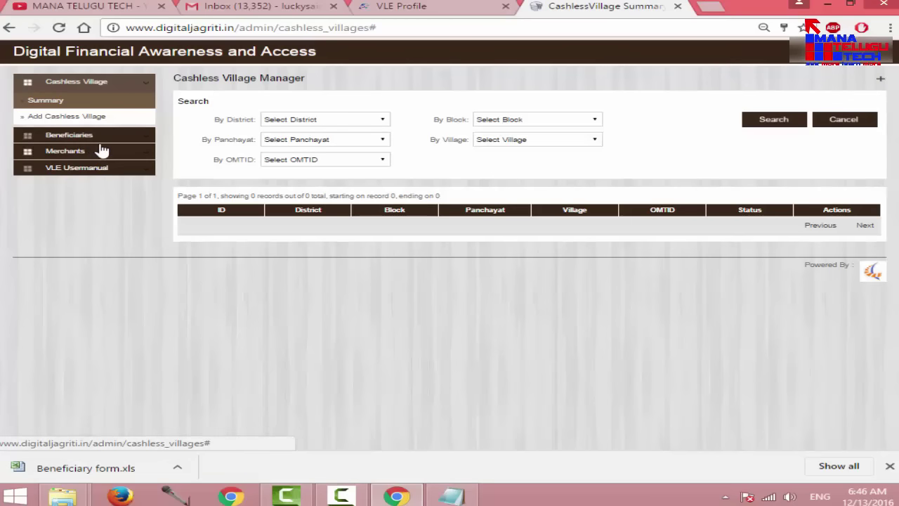
click(147, 141)
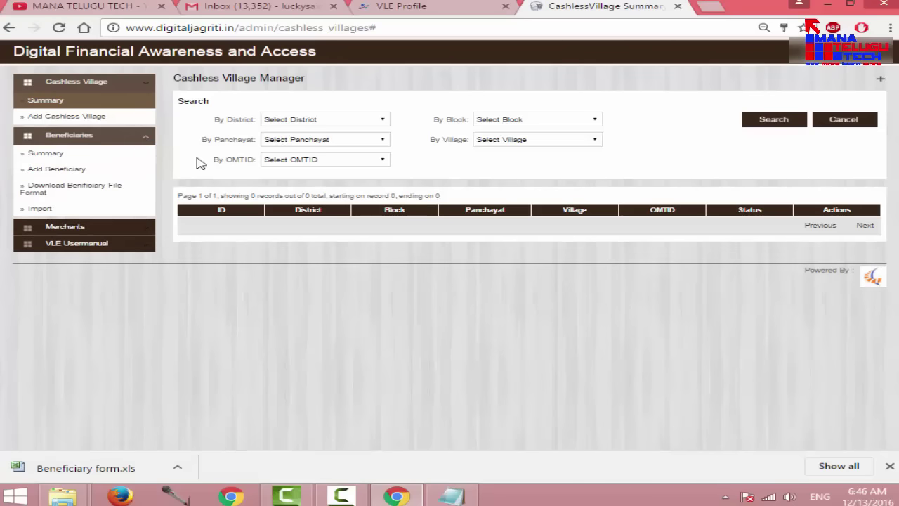
click(105, 231)
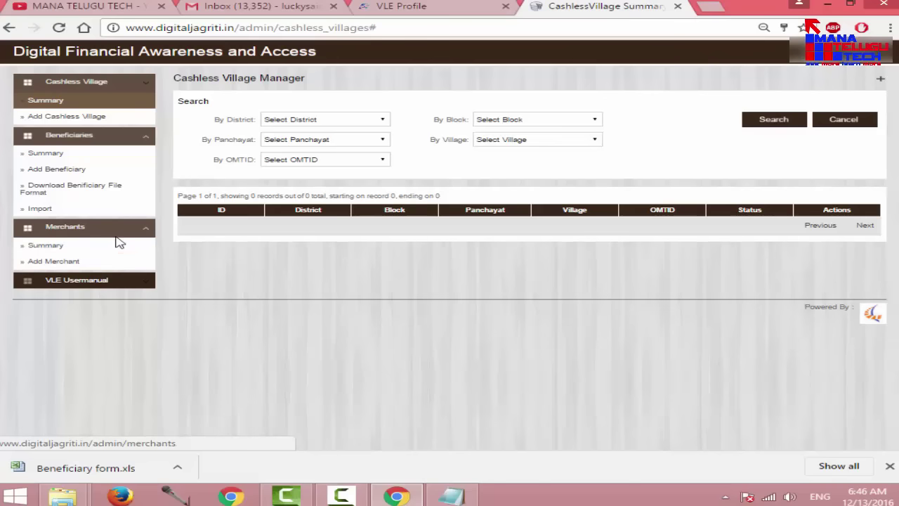
click(73, 173)
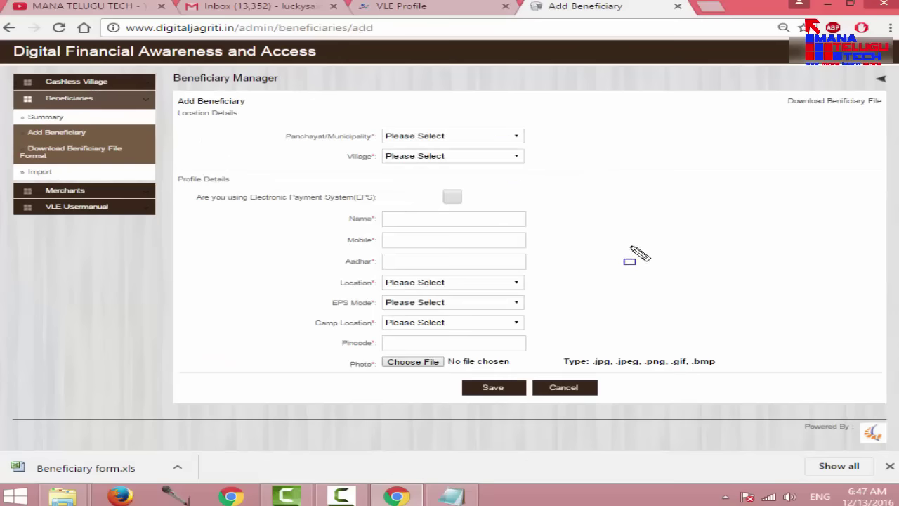
mouse_move(377, 125)
mouse_down()
mouse_move(466, 150)
mouse_move(540, 153)
mouse_up()
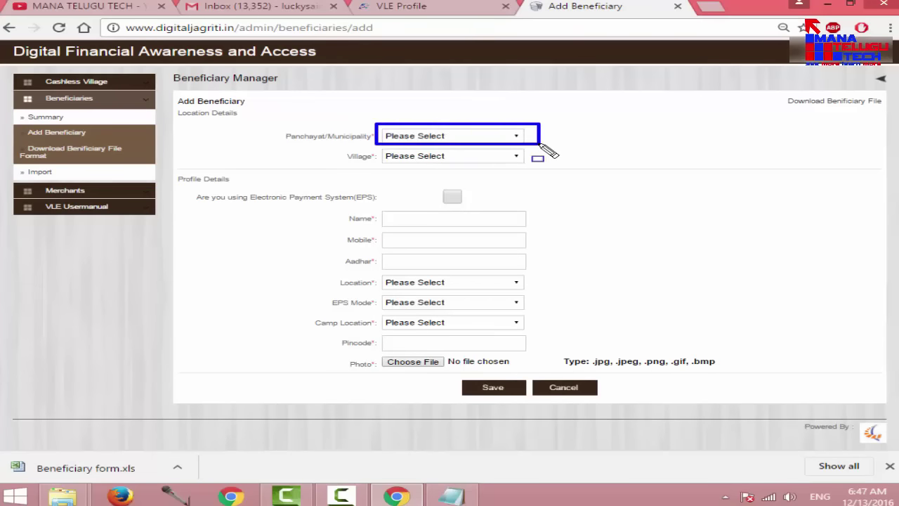
drag(372, 146, 541, 167)
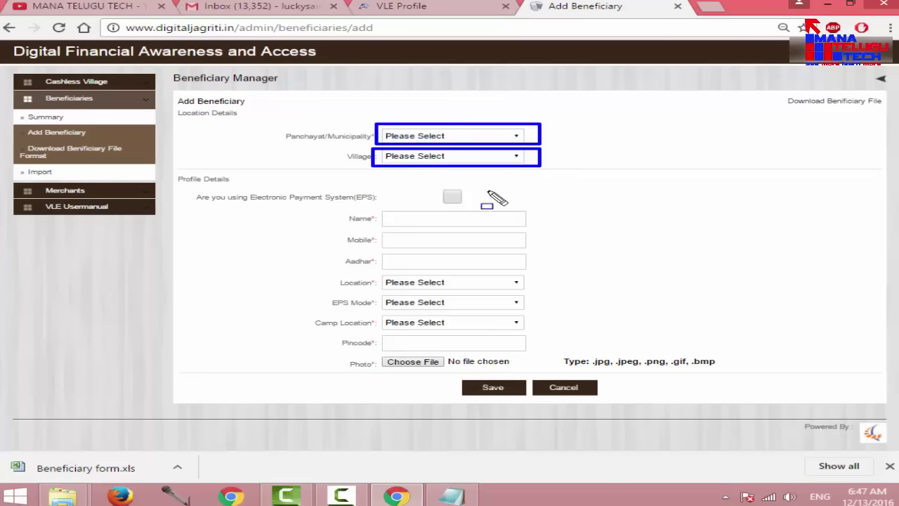
drag(440, 186, 470, 204)
drag(378, 211, 535, 228)
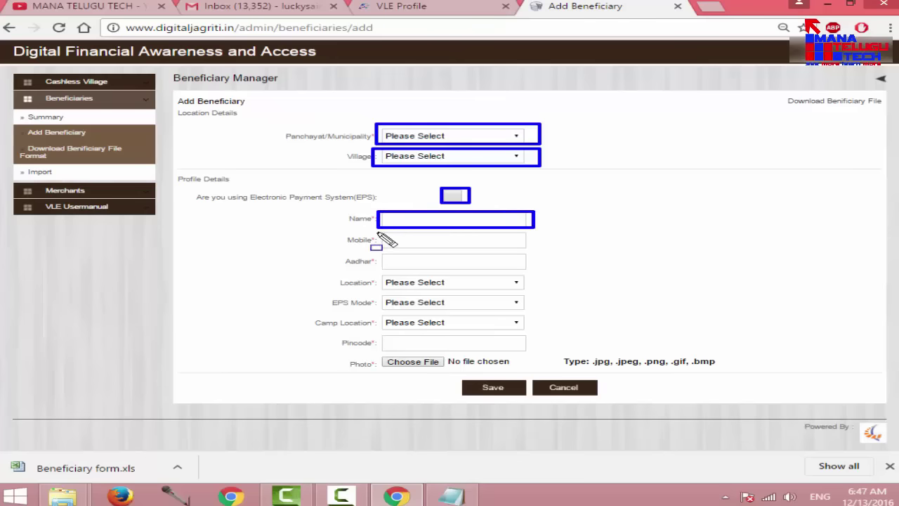
drag(377, 231, 534, 249)
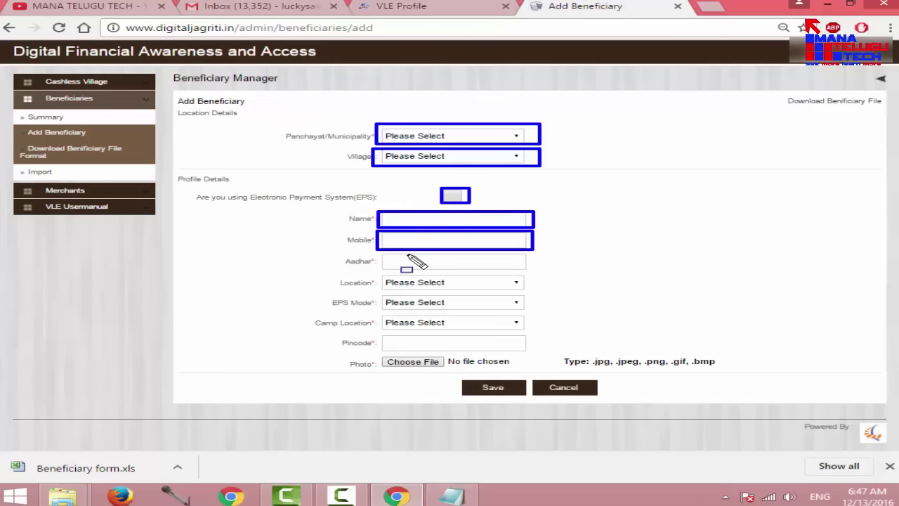
drag(377, 253, 536, 270)
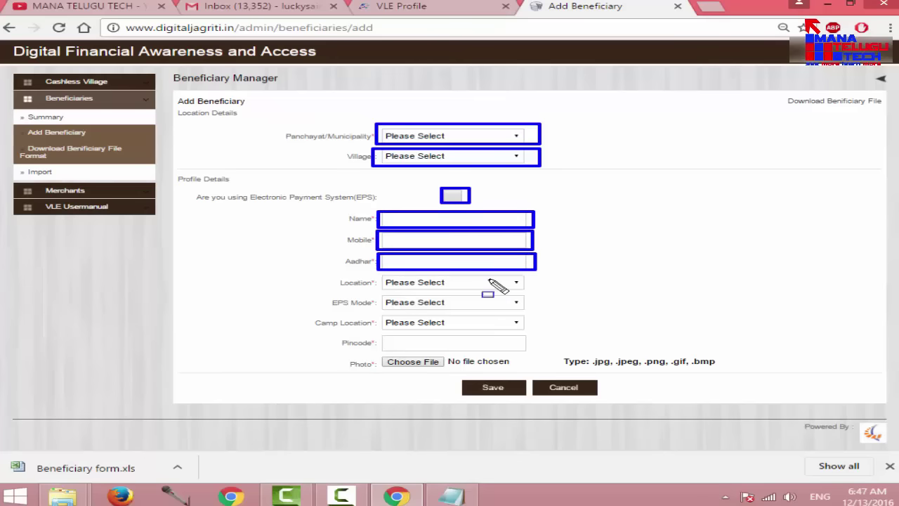
drag(380, 274, 539, 289)
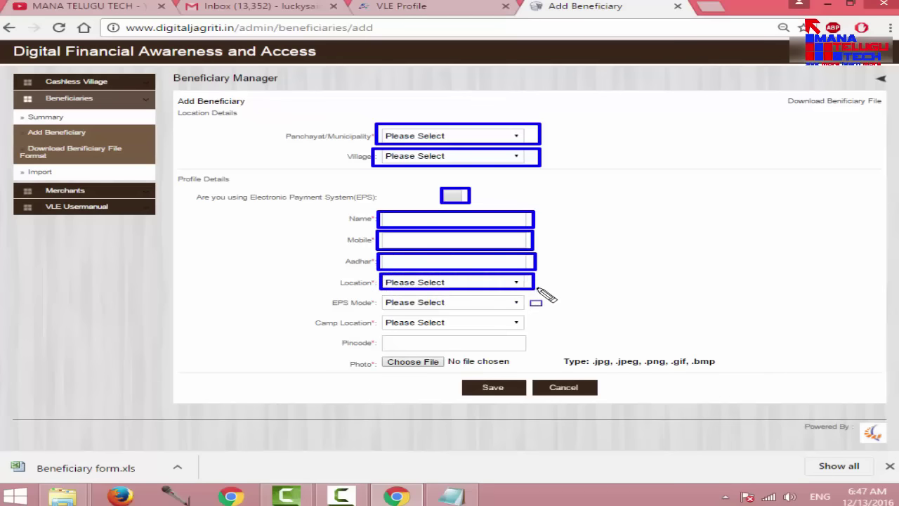
drag(380, 295, 405, 298)
drag(531, 312, 539, 313)
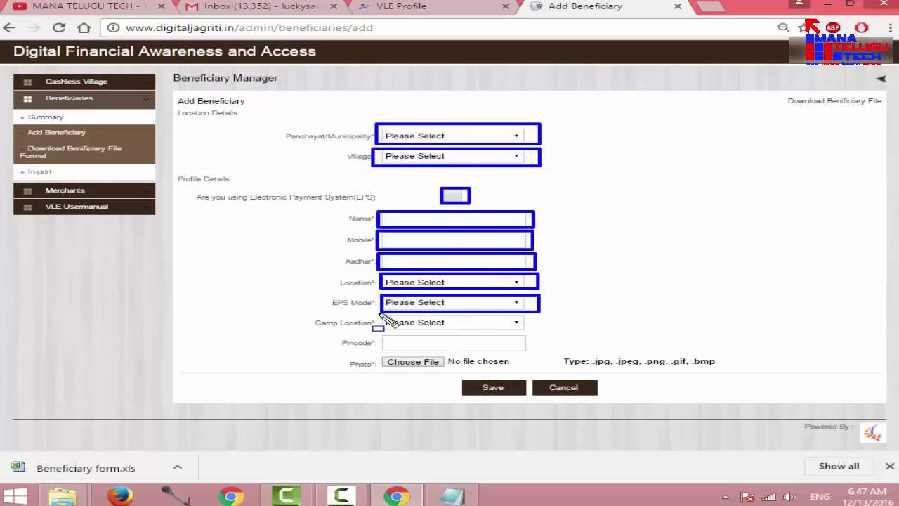
drag(383, 318, 549, 328)
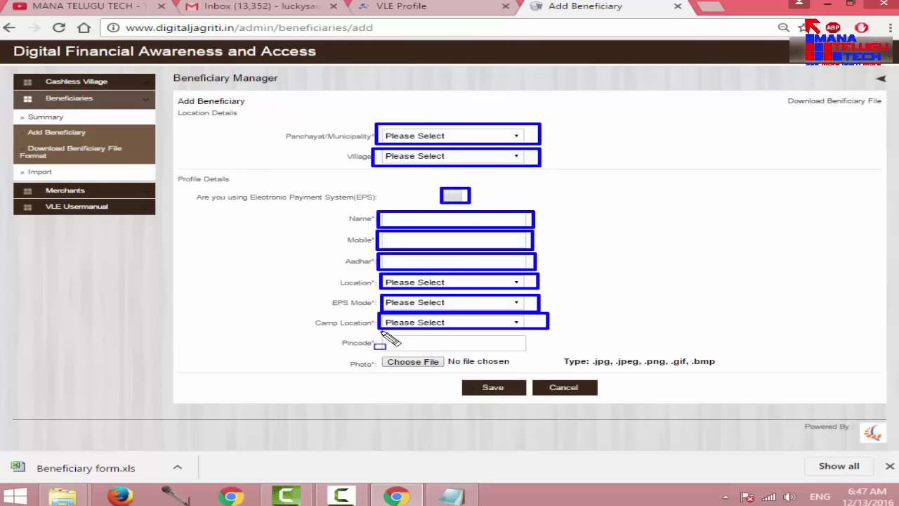
mouse_move(380, 331)
mouse_down()
mouse_move(478, 360)
mouse_move(523, 362)
mouse_move(531, 354)
mouse_up()
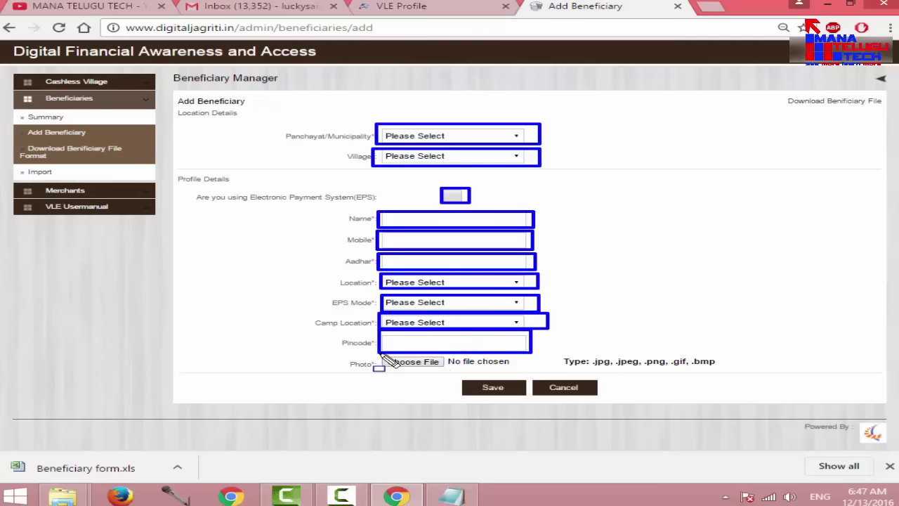
mouse_move(383, 355)
mouse_down()
mouse_move(401, 371)
mouse_move(520, 376)
mouse_move(508, 370)
mouse_move(512, 393)
mouse_move(531, 396)
mouse_up()
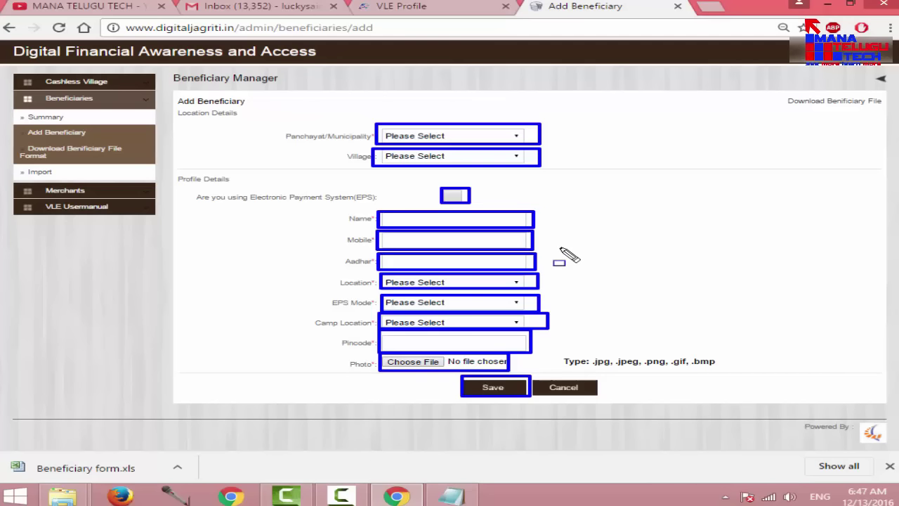
key(Escape)
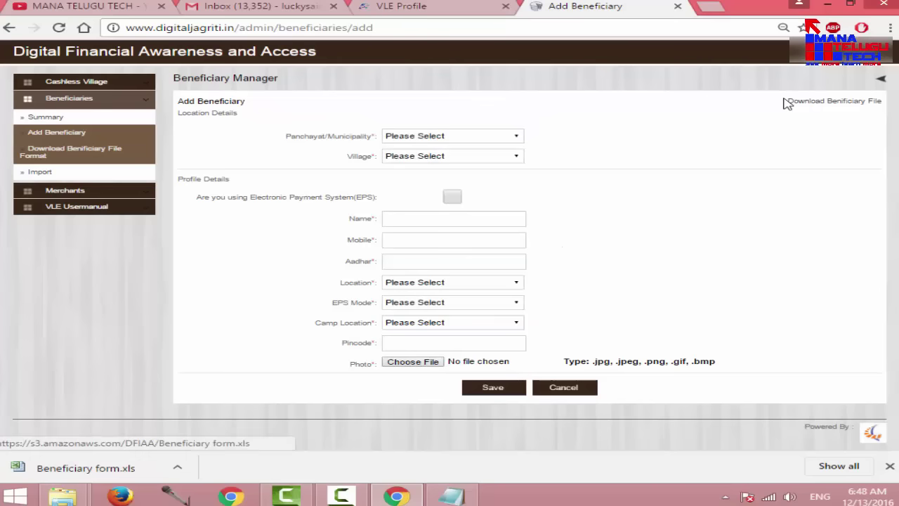
mouse_move(780, 94)
mouse_down()
mouse_move(831, 111)
mouse_move(887, 111)
mouse_up()
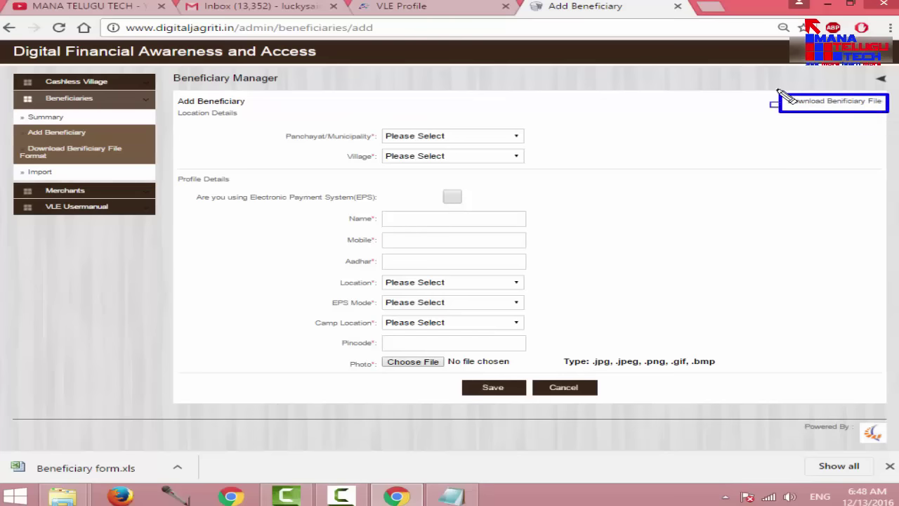
mouse_move(775, 89)
mouse_down()
mouse_move(794, 110)
mouse_move(854, 112)
mouse_up()
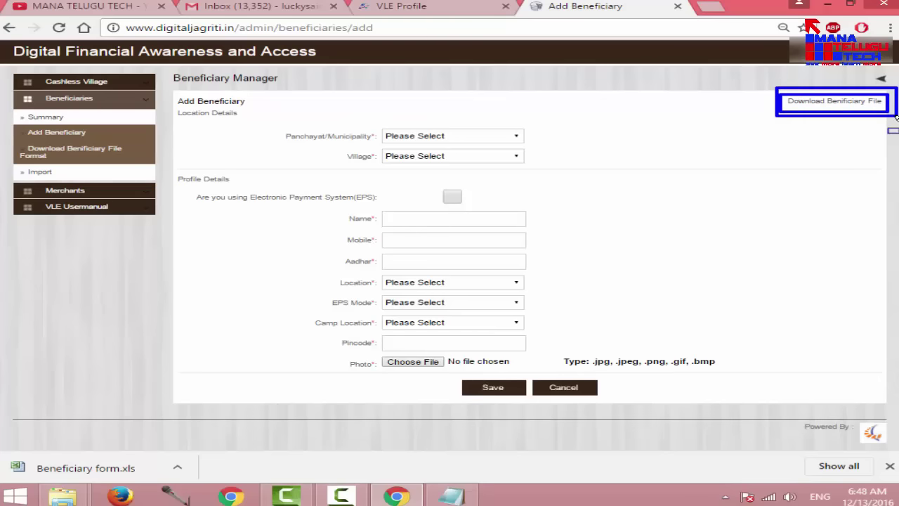
- Download the beneficiary file from the Add Beneficiary page and open Beneficiary form.xls in Excel
click(835, 107)
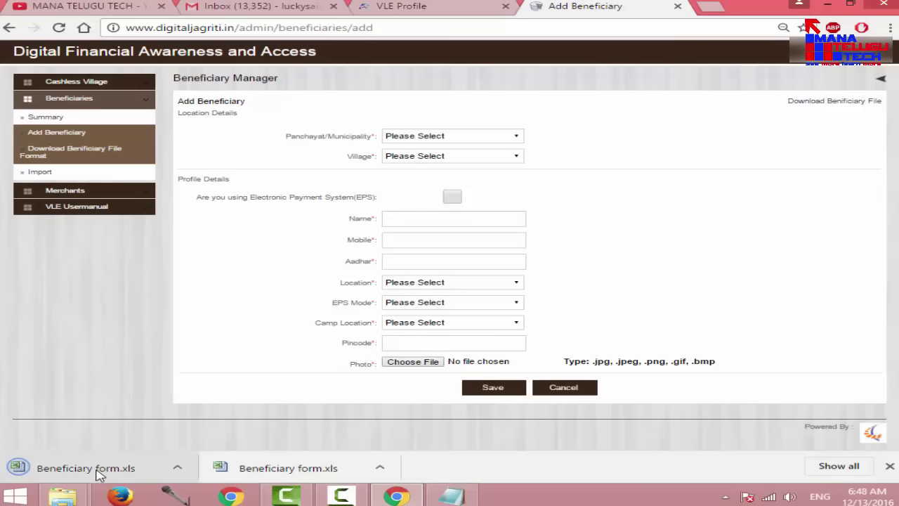
click(182, 475)
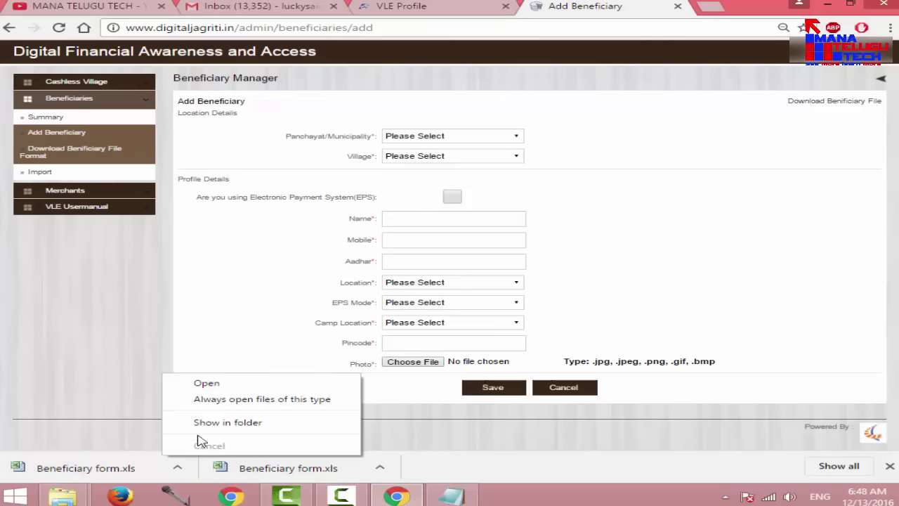
click(217, 388)
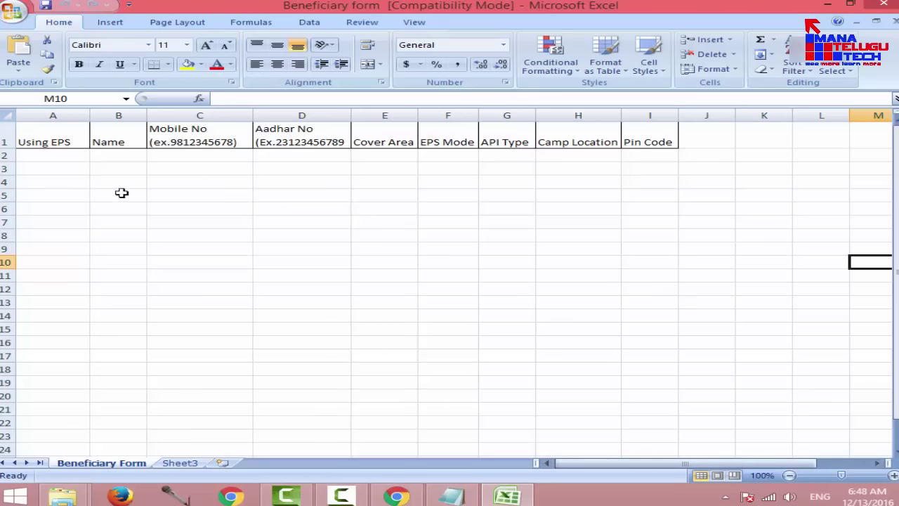
- Set Using EPS to Yes in the first beneficiary row of the form
click(72, 156)
click(97, 156)
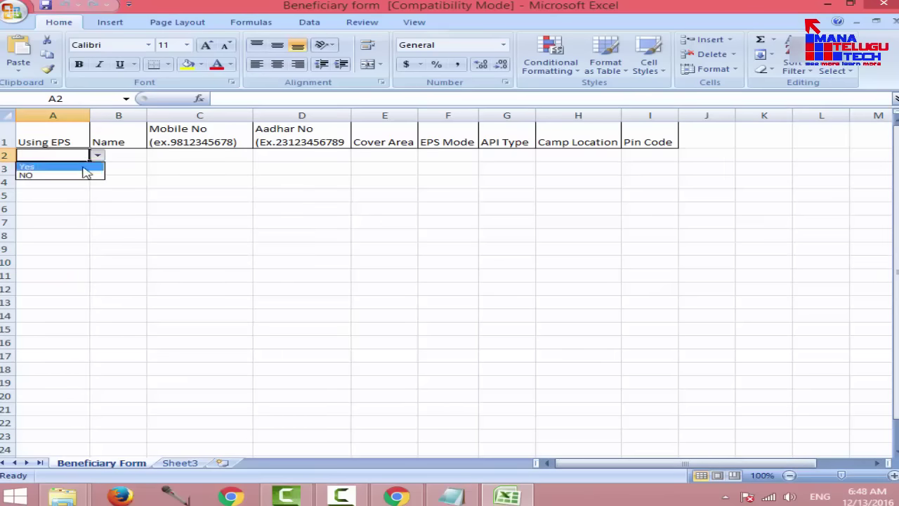
click(85, 167)
- Look through the first row's remaining fields from Name to Pin Code, including the EPS Mode options
click(137, 156)
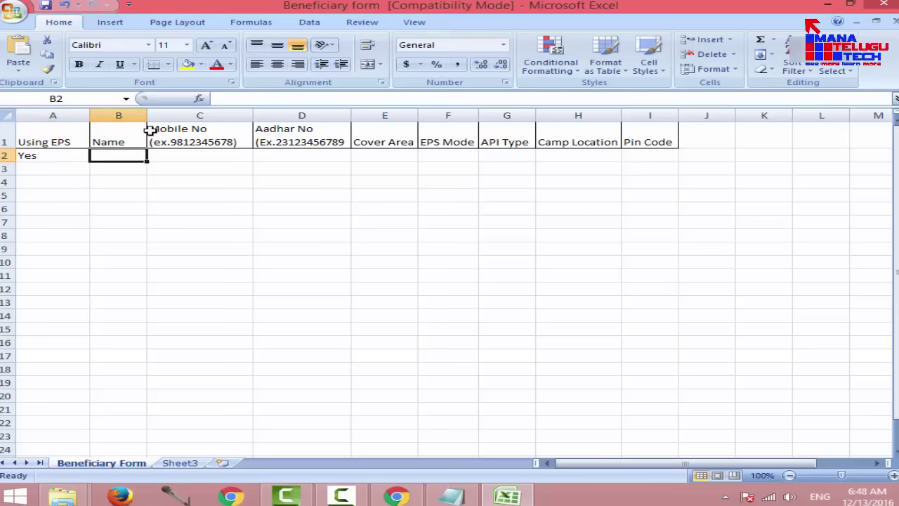
click(196, 156)
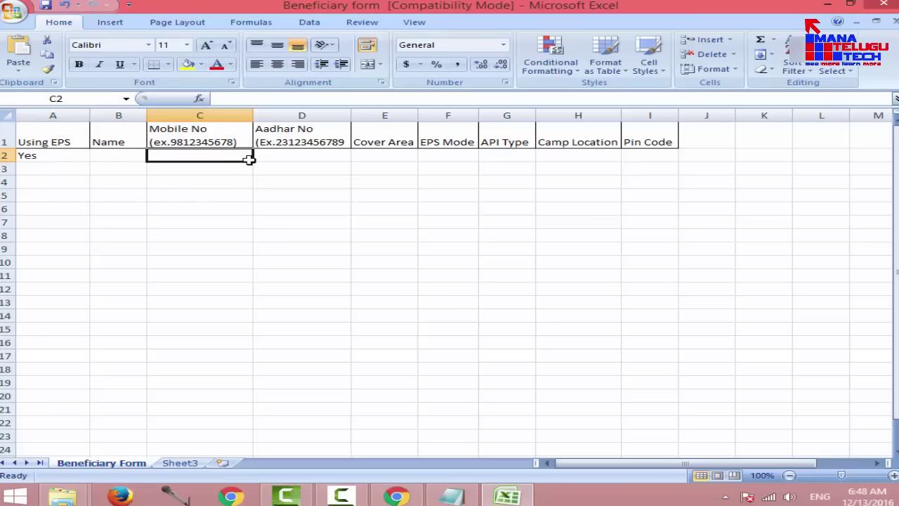
click(328, 161)
click(389, 158)
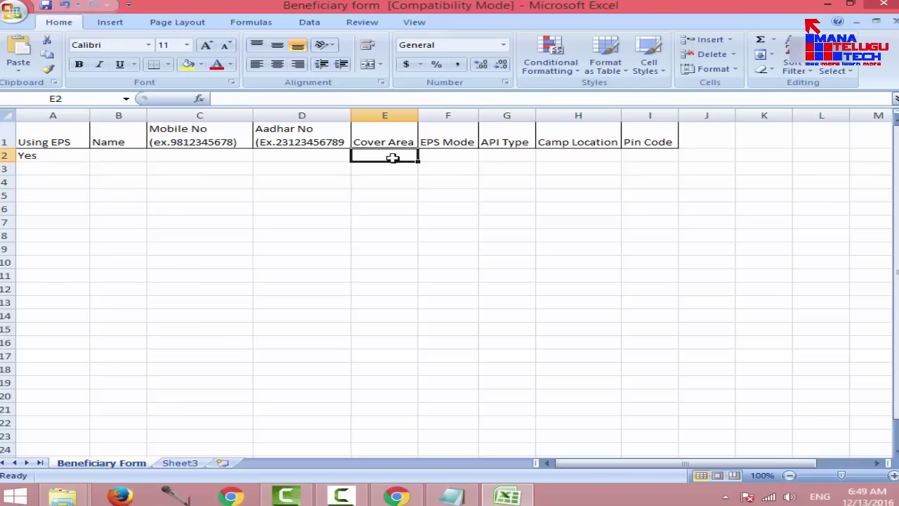
click(459, 157)
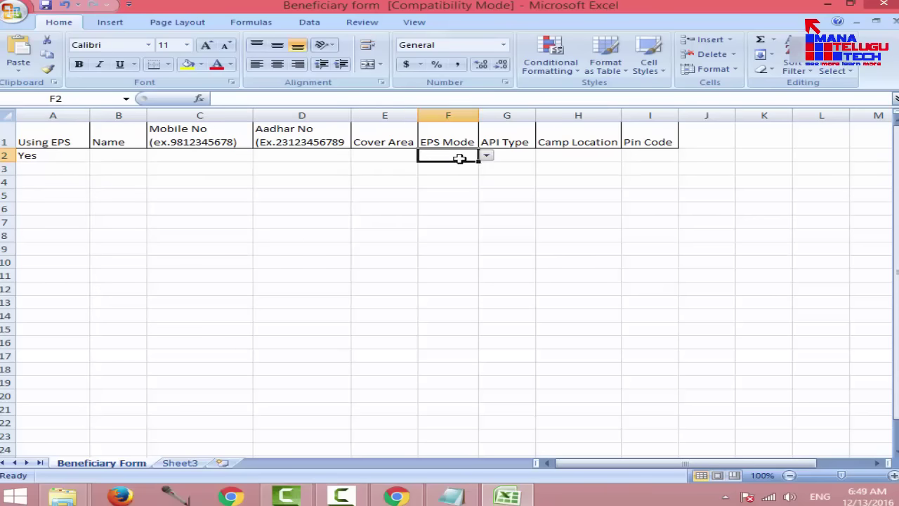
click(486, 156)
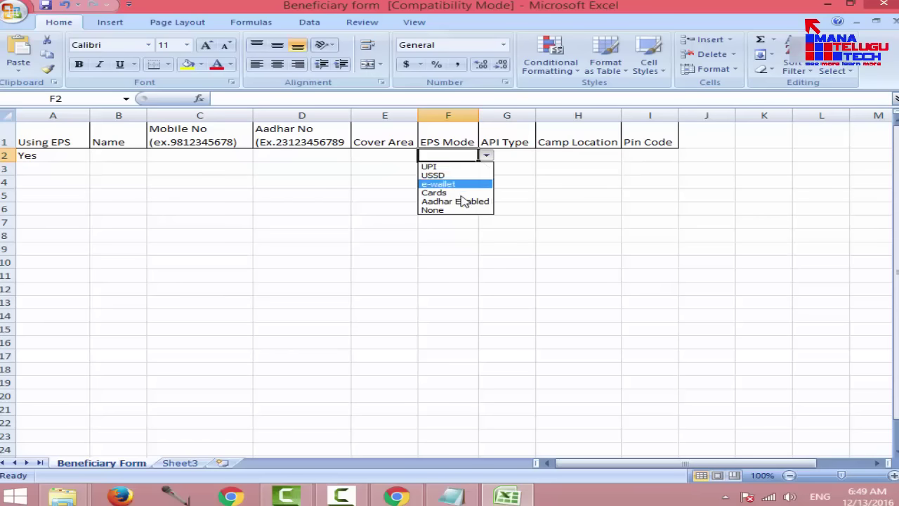
click(394, 153)
click(404, 155)
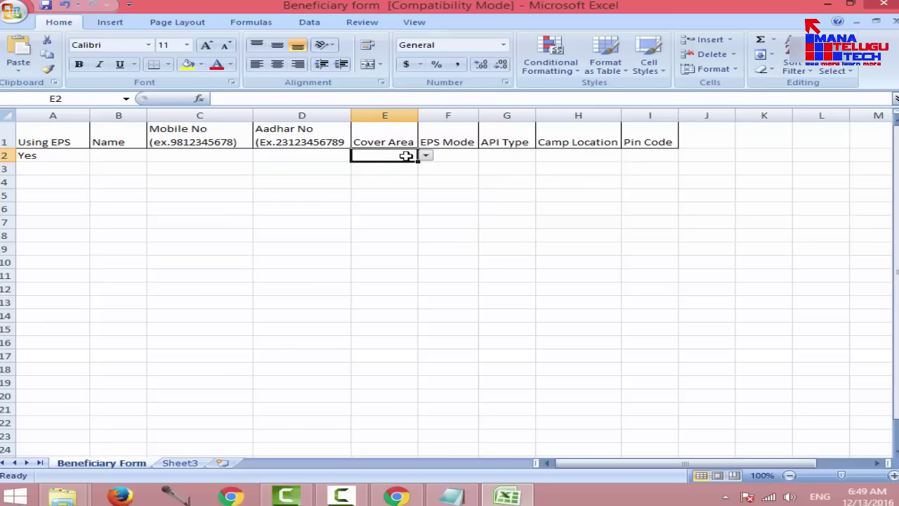
click(525, 157)
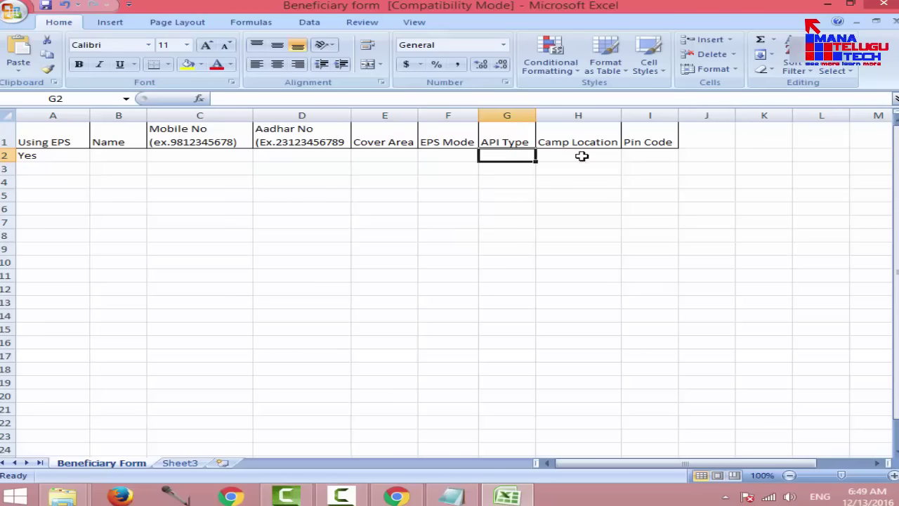
click(582, 156)
click(655, 156)
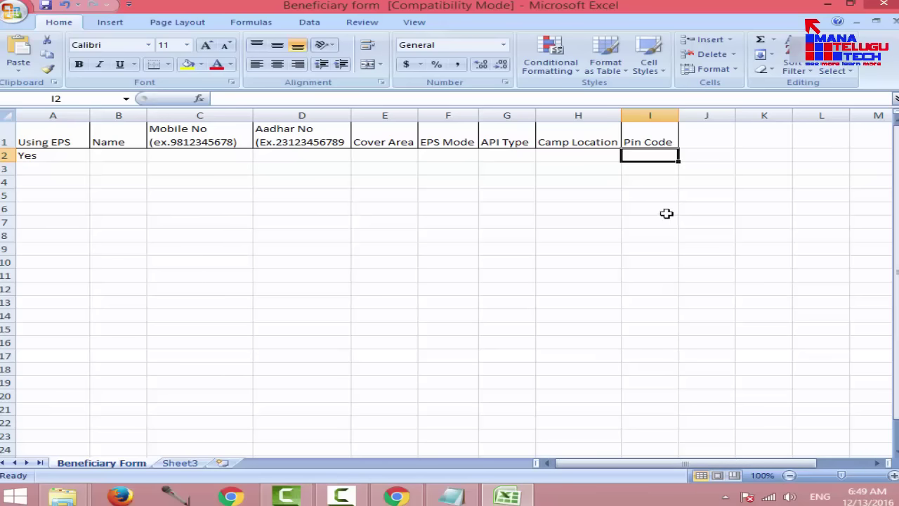
- Switch back to the browser, open the beneficiary Import page, and review its location, file upload and photo fields
click(829, 4)
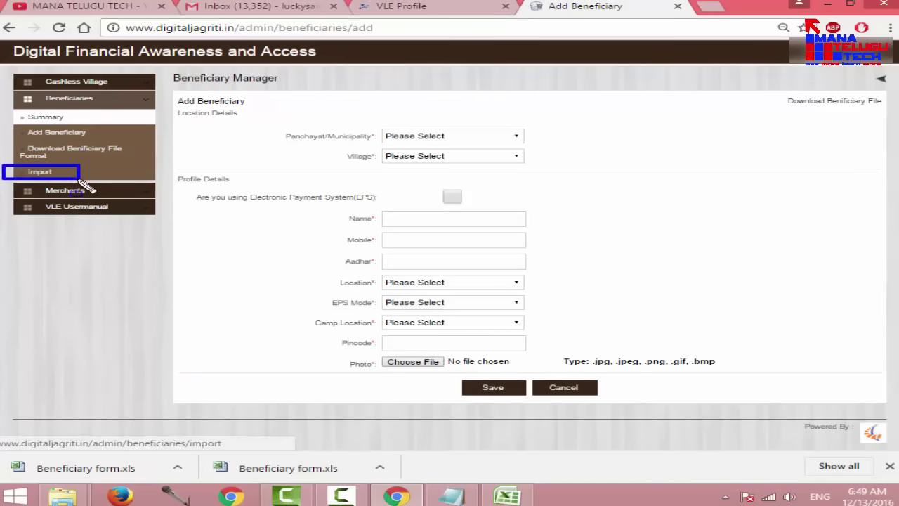
click(50, 177)
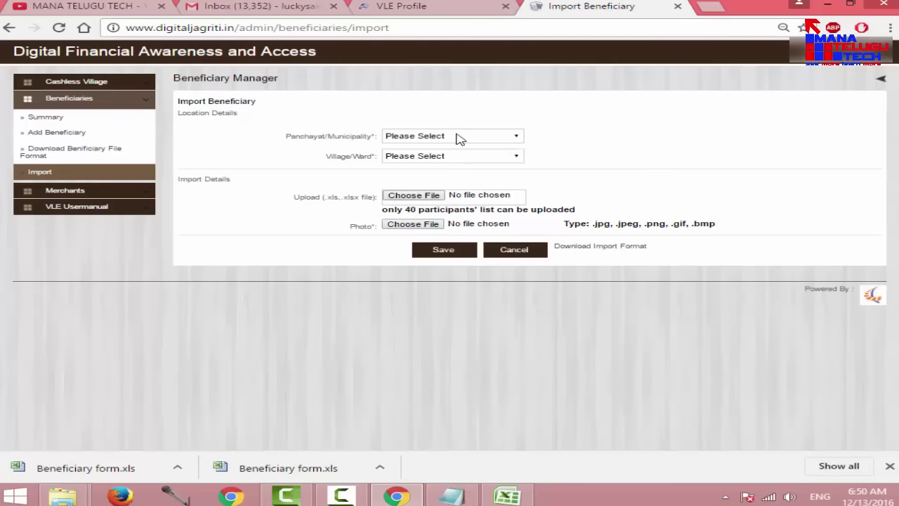
mouse_move(378, 121)
mouse_down()
mouse_move(460, 149)
mouse_move(555, 144)
mouse_up()
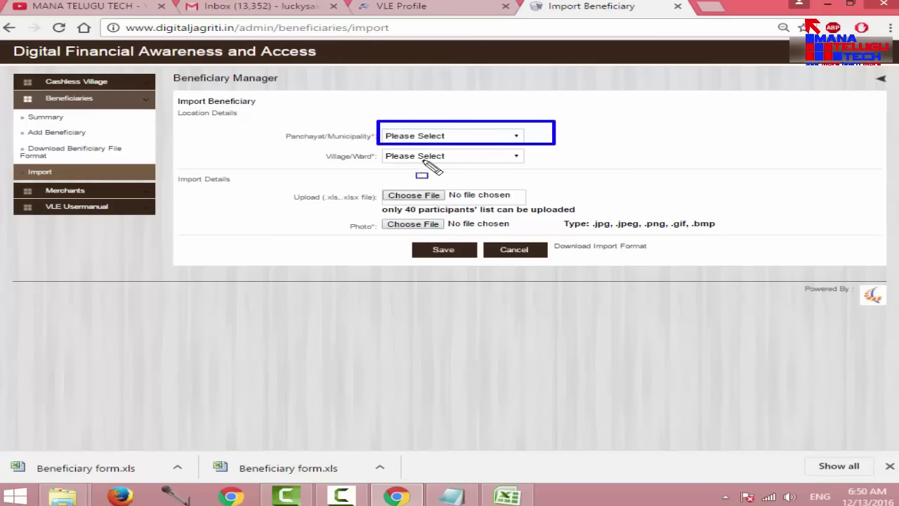
drag(377, 145, 557, 168)
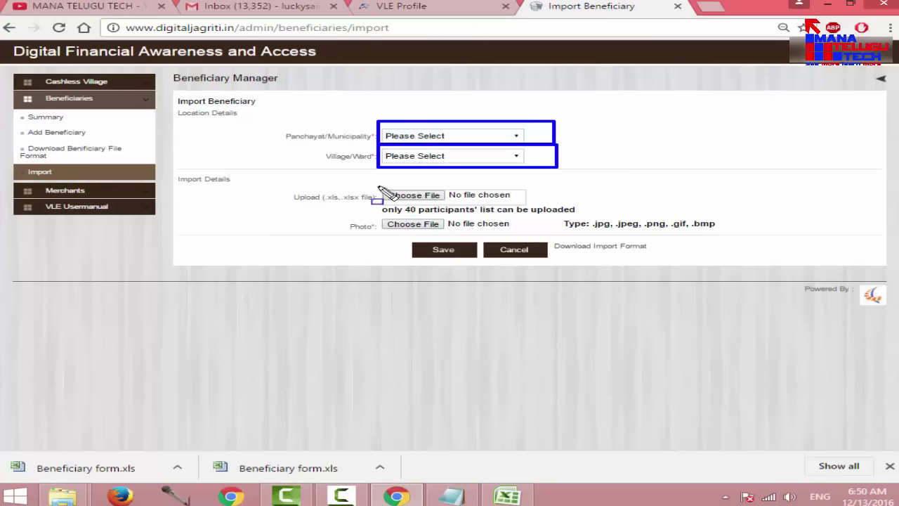
drag(378, 186, 542, 204)
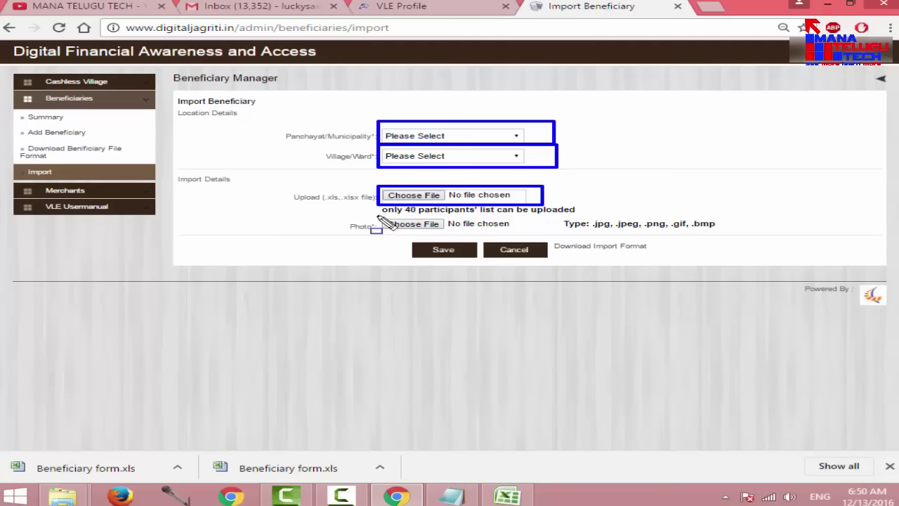
mouse_move(376, 215)
mouse_down()
mouse_move(455, 238)
mouse_move(522, 236)
mouse_up()
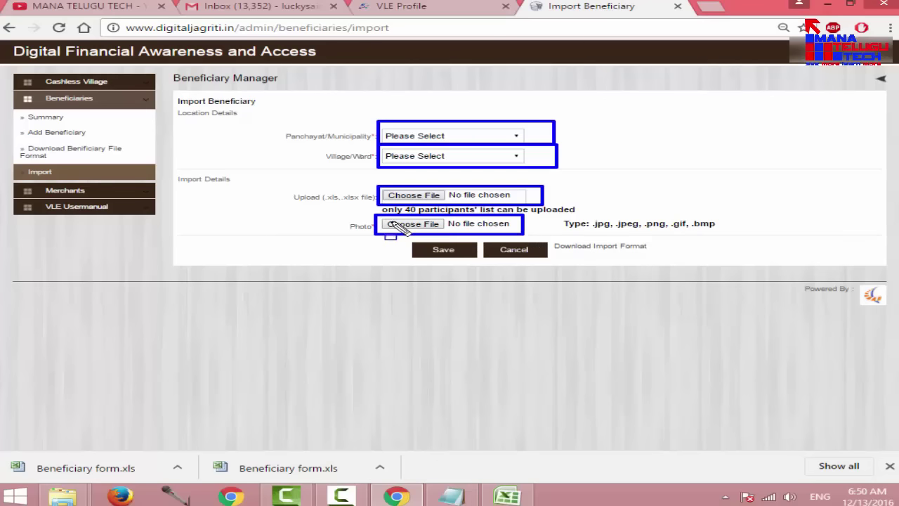
mouse_move(406, 239)
mouse_down()
mouse_move(489, 265)
mouse_move(482, 265)
mouse_up()
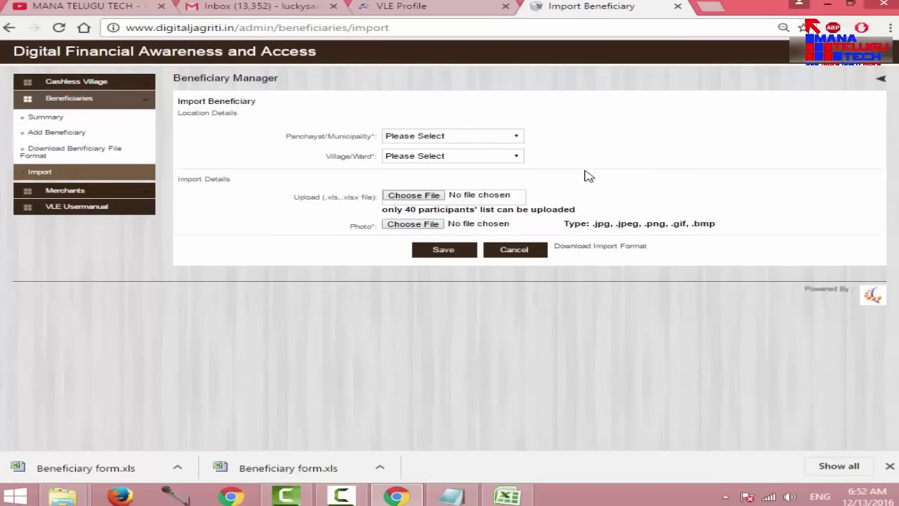
- Open the Add Merchant form from the Merchants section
click(65, 193)
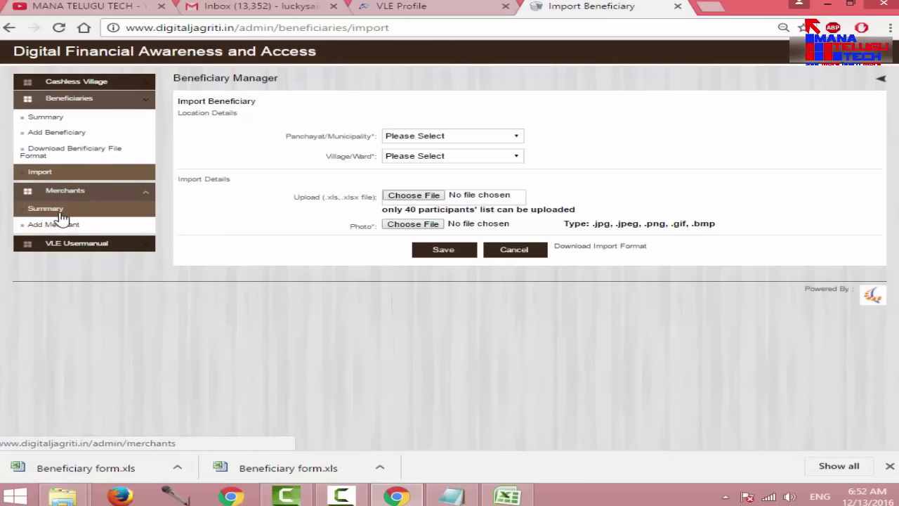
click(43, 209)
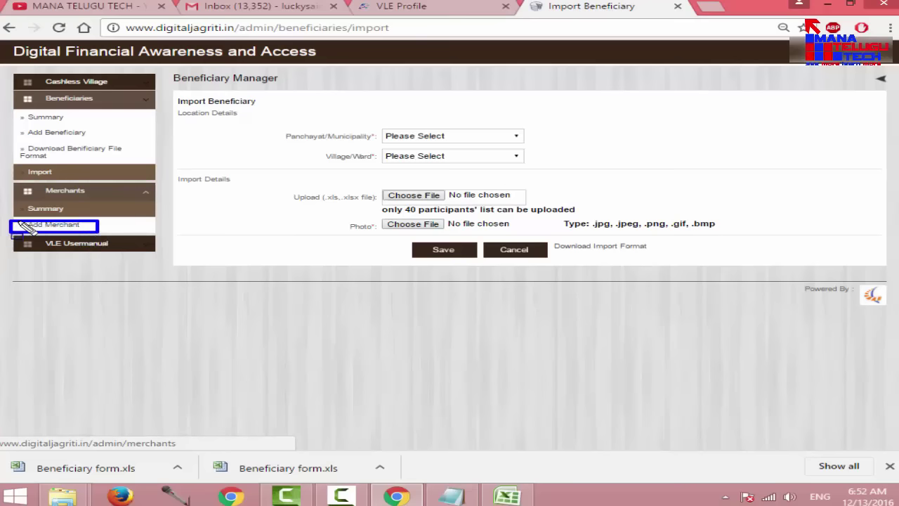
click(64, 228)
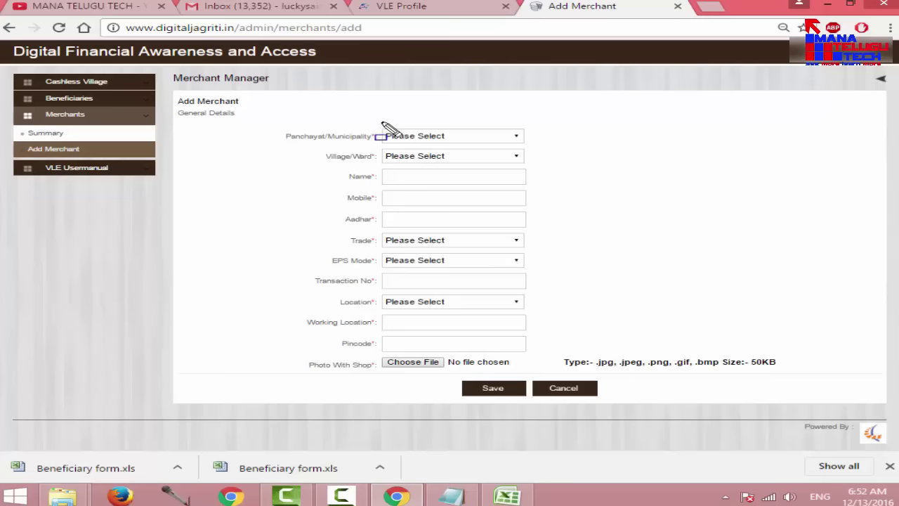
- Review the Add Merchant form's fields from Panchayat/Municipality to Photo With Shop, including Transaction No and the accepted photo types and size
drag(375, 121, 409, 132)
drag(475, 150, 536, 152)
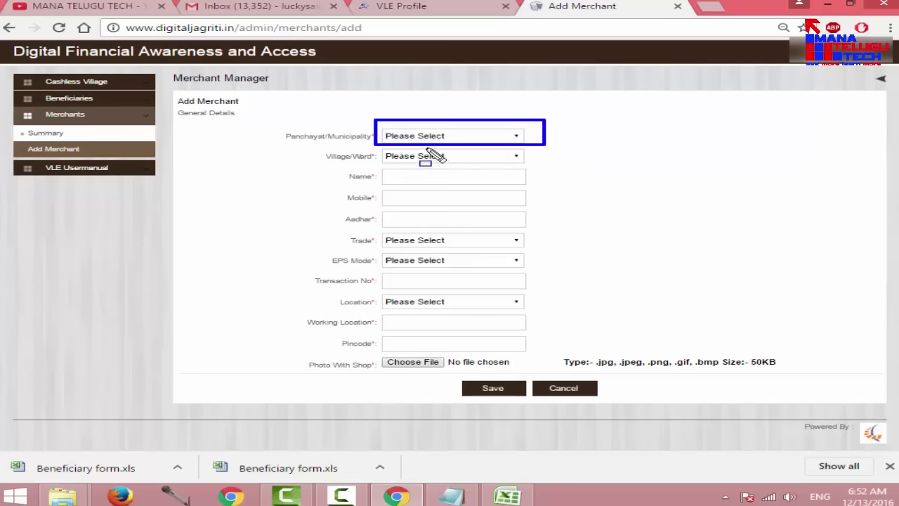
mouse_move(375, 145)
mouse_down()
mouse_move(413, 162)
mouse_move(545, 166)
mouse_up()
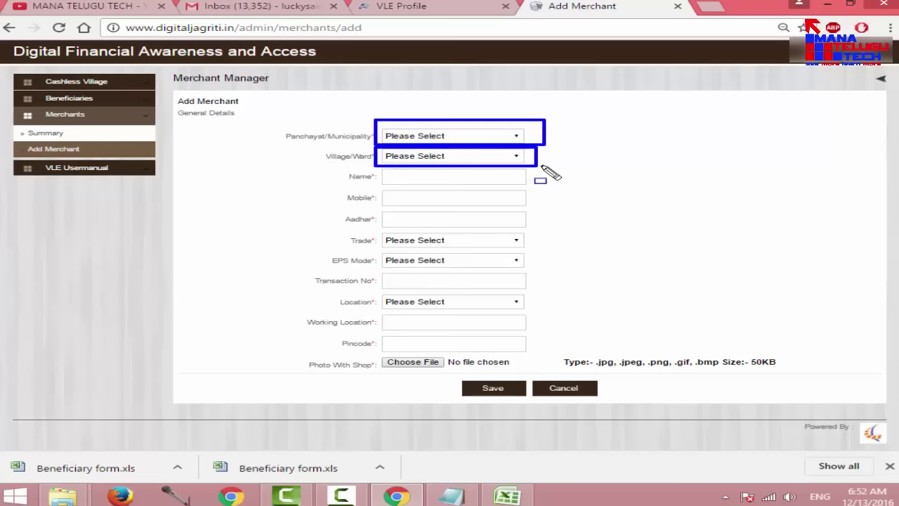
mouse_move(378, 169)
mouse_down()
mouse_move(428, 182)
mouse_move(554, 186)
mouse_up()
drag(378, 190, 542, 206)
drag(380, 209, 538, 227)
drag(379, 230, 545, 247)
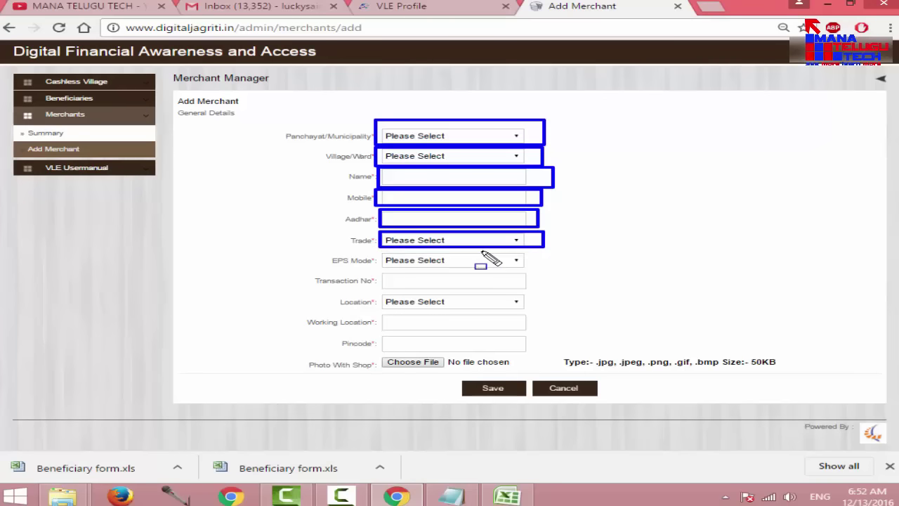
mouse_move(380, 252)
mouse_down()
mouse_move(485, 272)
mouse_move(546, 269)
mouse_up()
drag(380, 273, 541, 289)
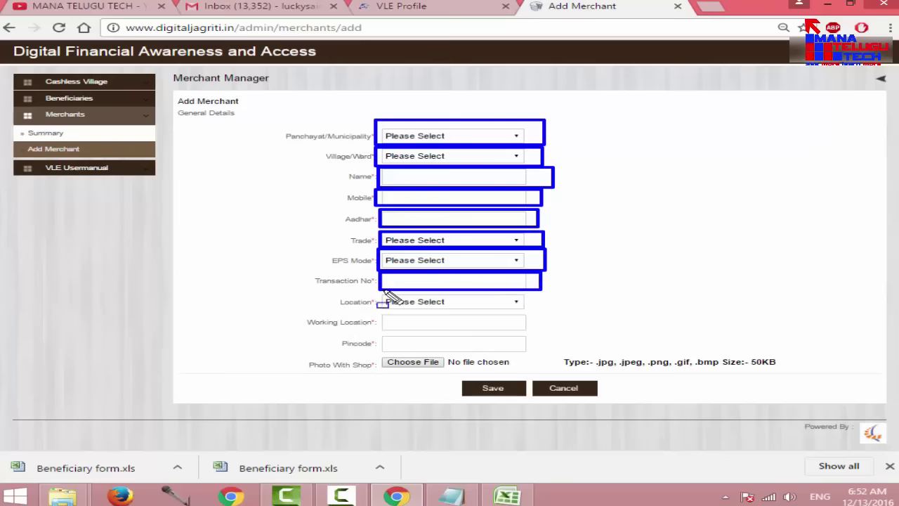
mouse_move(377, 293)
mouse_down()
mouse_move(376, 312)
mouse_move(545, 316)
mouse_move(548, 302)
mouse_up()
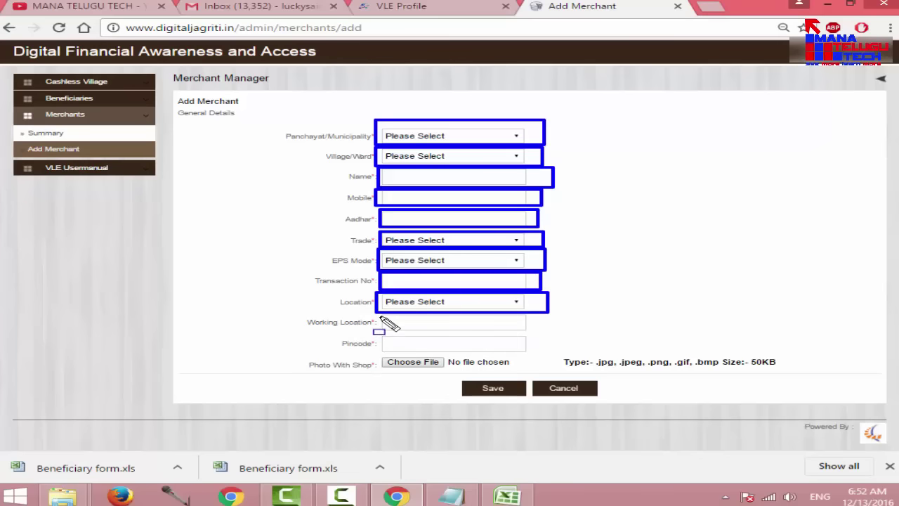
mouse_move(381, 317)
mouse_down()
mouse_move(518, 341)
mouse_move(550, 330)
mouse_up()
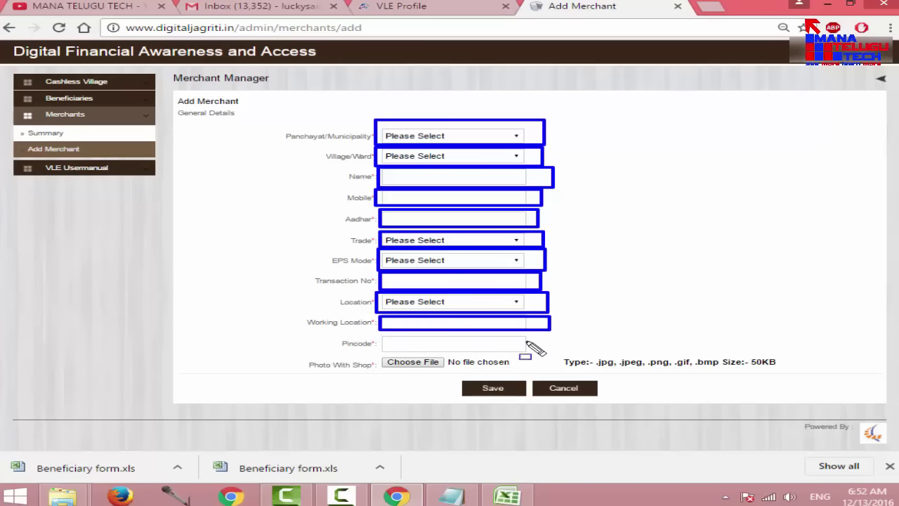
mouse_move(378, 334)
mouse_down()
mouse_move(426, 351)
mouse_move(546, 353)
mouse_up()
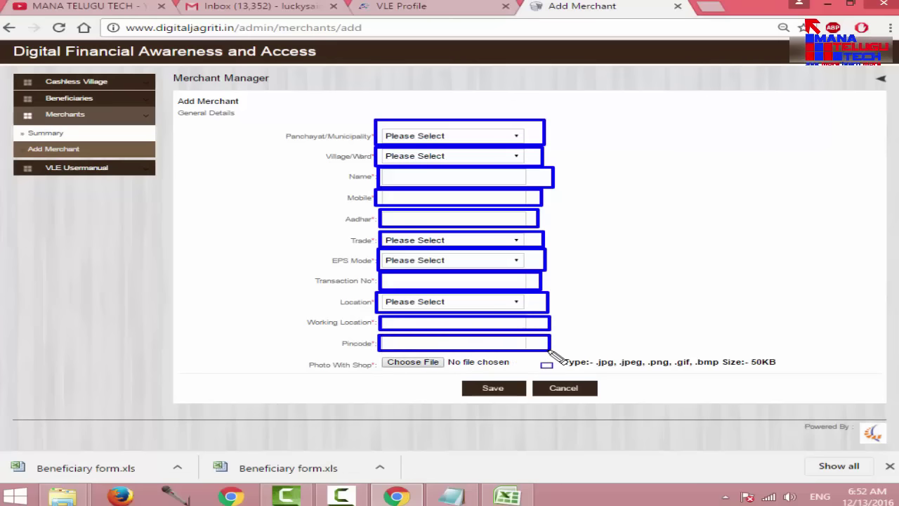
mouse_move(383, 357)
mouse_down()
mouse_move(415, 372)
mouse_move(522, 373)
mouse_up()
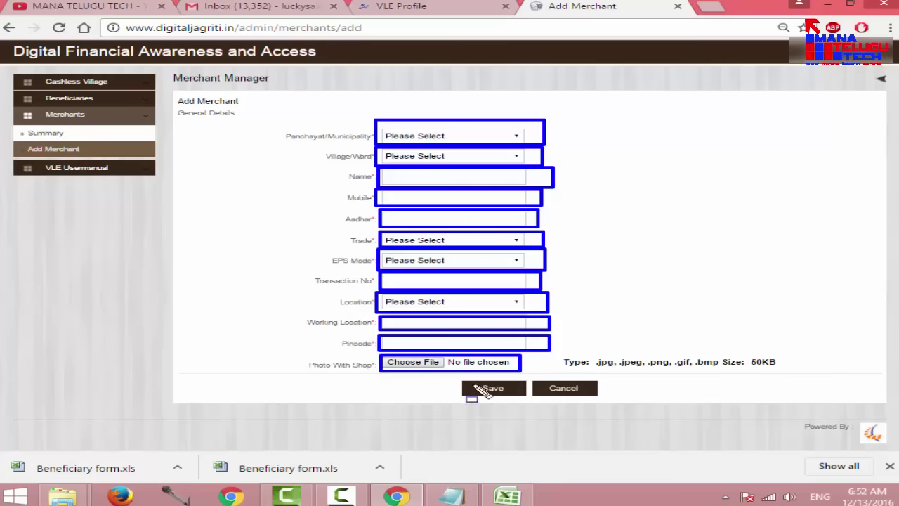
drag(463, 378, 529, 400)
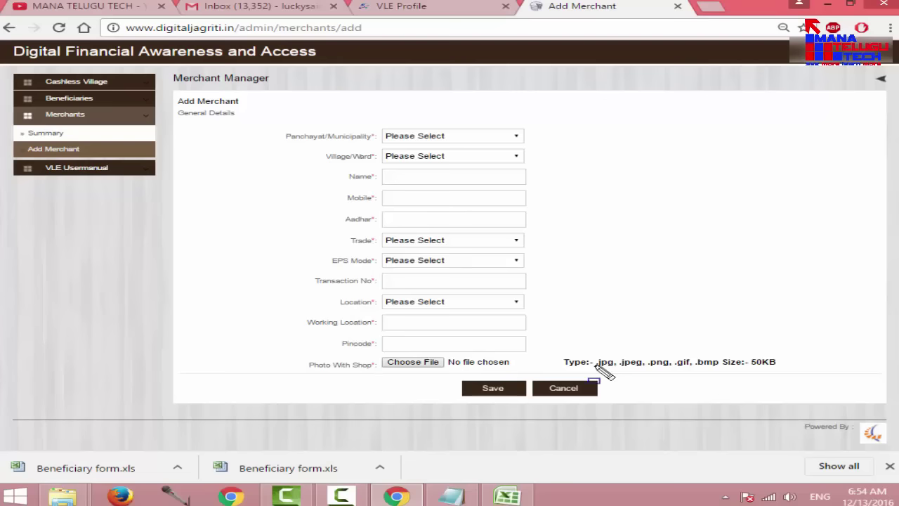
mouse_move(555, 353)
mouse_down()
mouse_move(675, 371)
mouse_move(788, 373)
mouse_up()
mouse_move(376, 267)
mouse_down()
mouse_move(448, 289)
mouse_move(539, 291)
mouse_up()
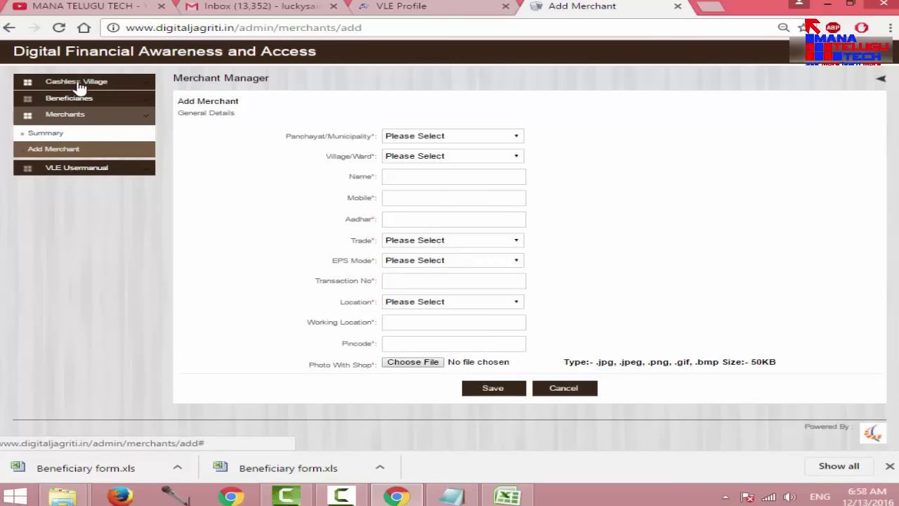
- Open the Add Cashless Village form and review its location, Sarpanch Certificate, Press Coverage and declaration fields
click(70, 85)
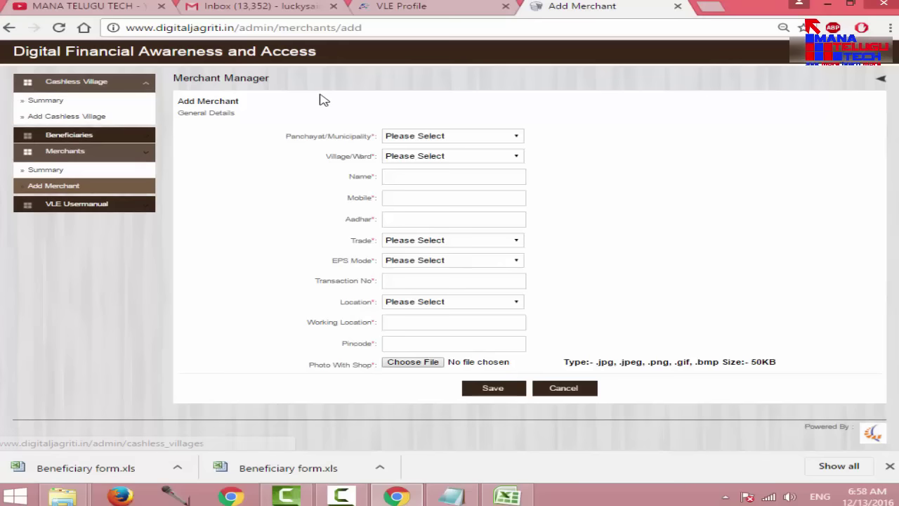
click(69, 123)
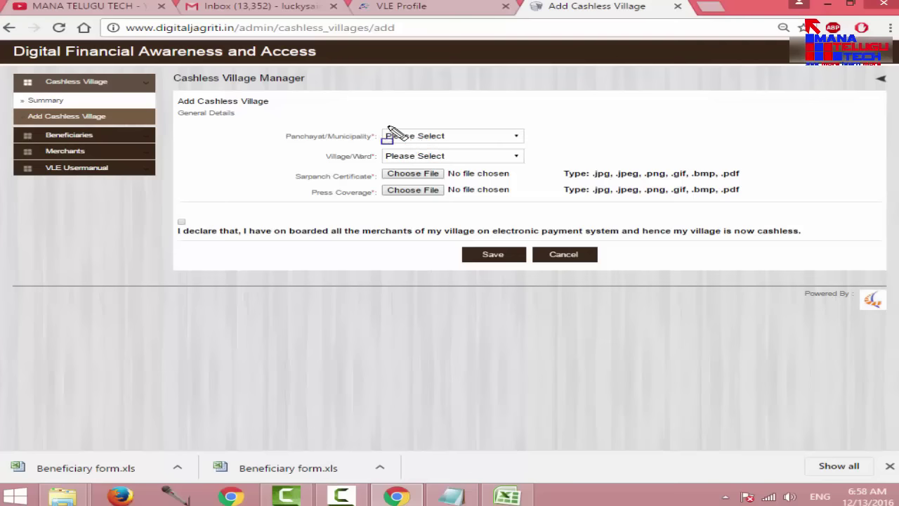
drag(377, 125, 555, 146)
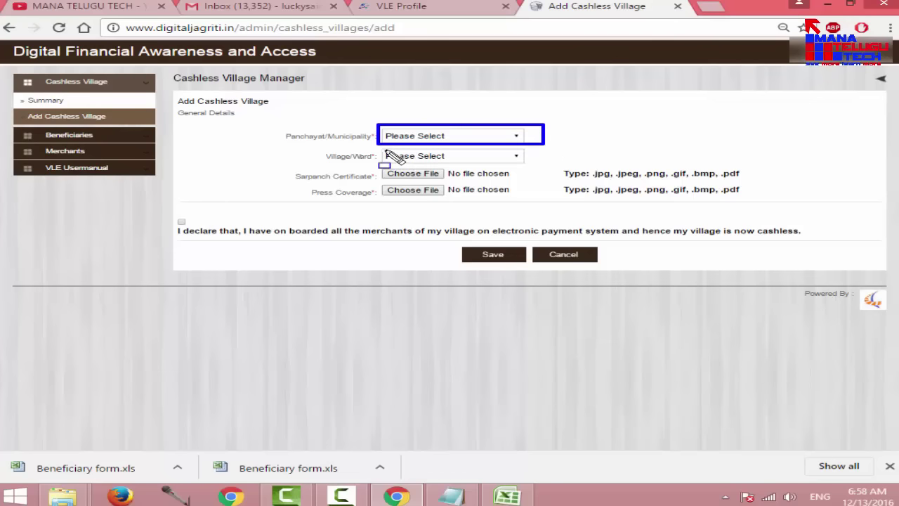
mouse_move(383, 149)
mouse_down()
mouse_move(423, 166)
mouse_move(536, 165)
mouse_up()
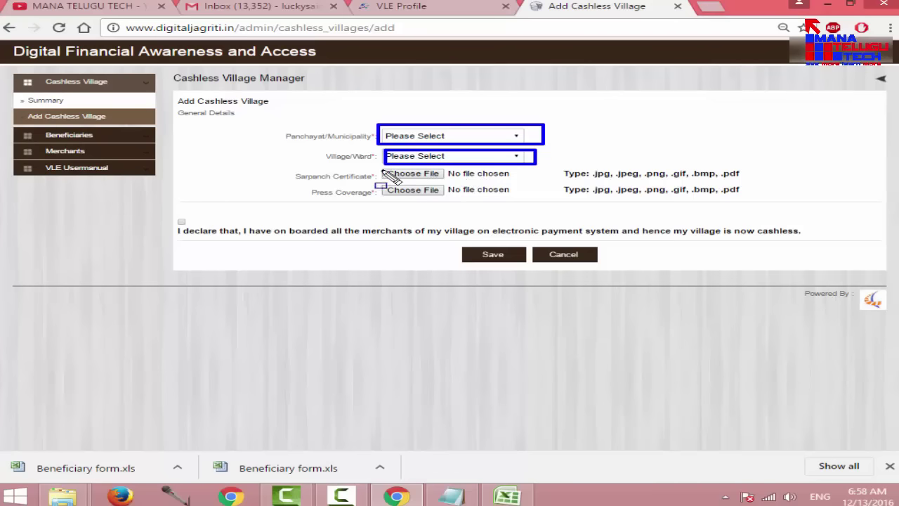
drag(375, 169, 460, 177)
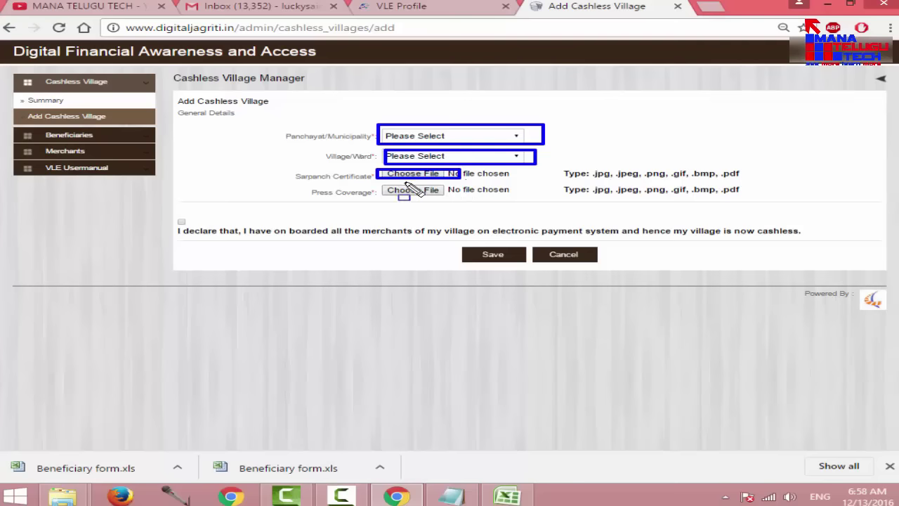
drag(375, 182, 461, 197)
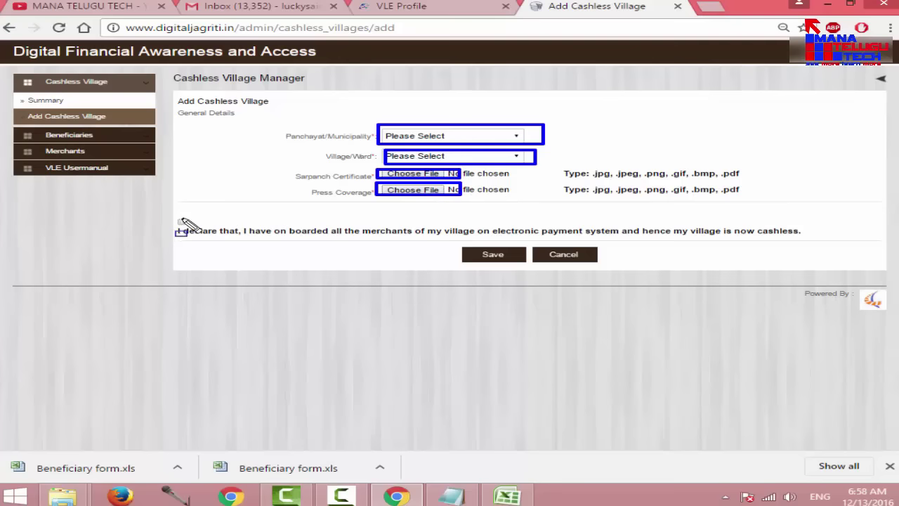
drag(169, 214, 196, 227)
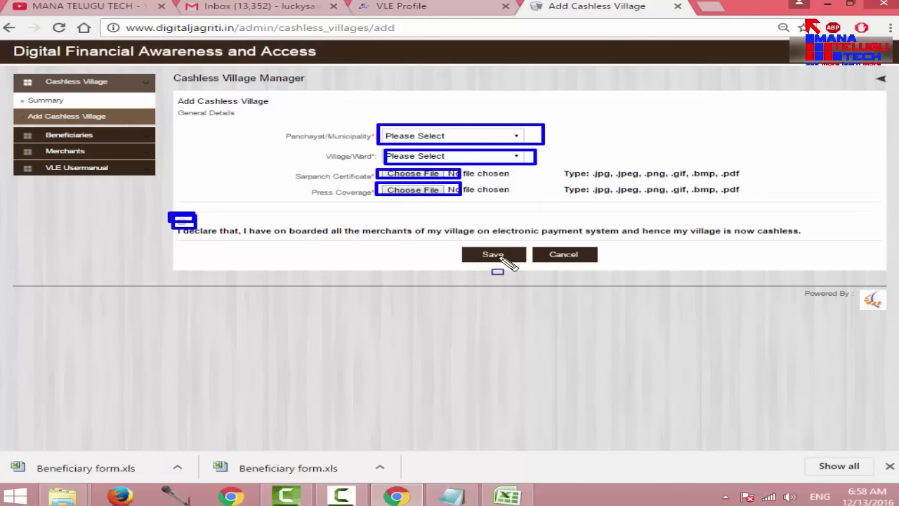
key(e)
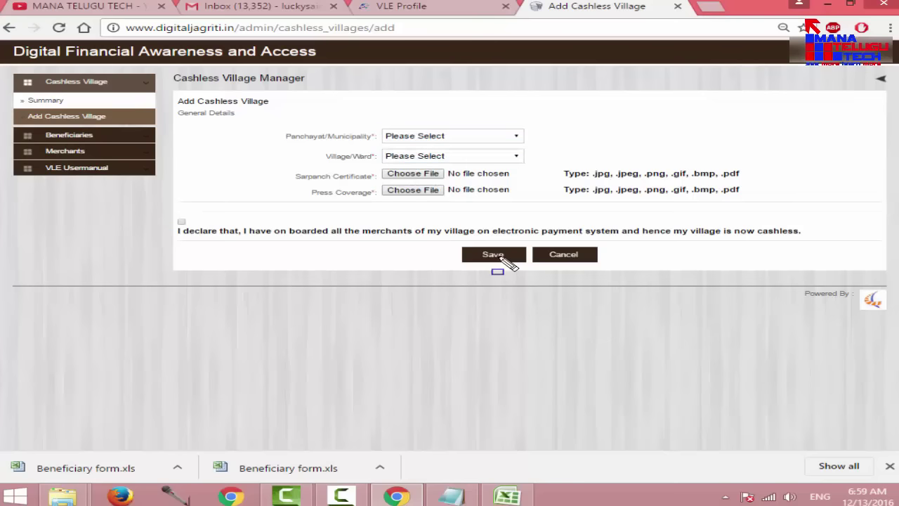
key(Escape)
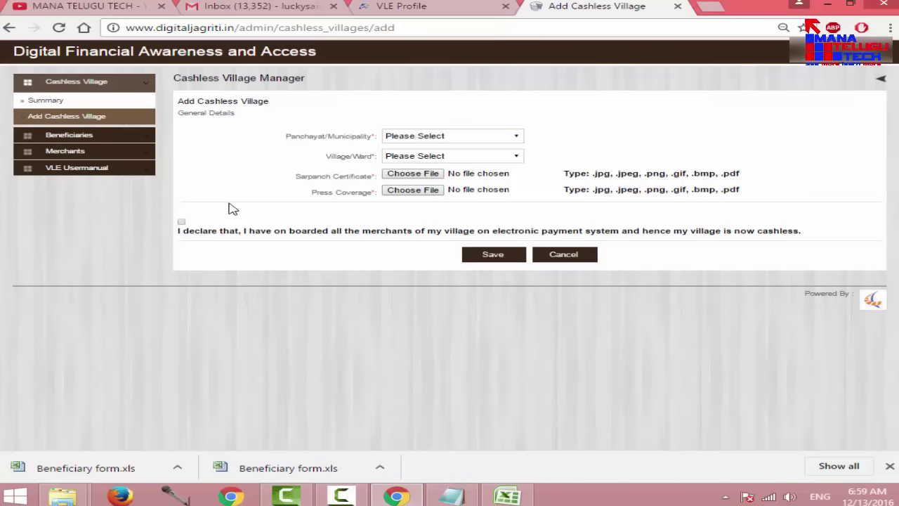